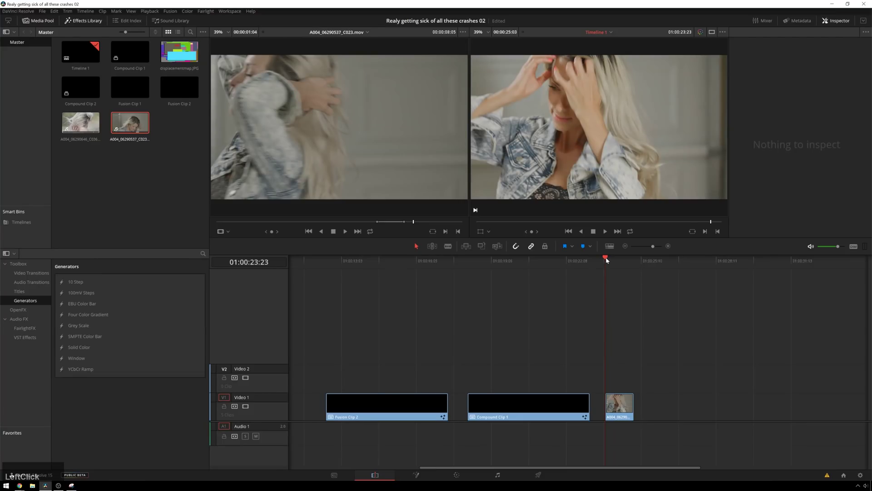
- Create a compound clip named "Glitch Color" from the A004_06290537_C023.mov clip at the end of the timeline
mouse_move(606, 257)
mouse_down()
mouse_move(614, 272)
mouse_move(604, 271)
mouse_up()
click(627, 403)
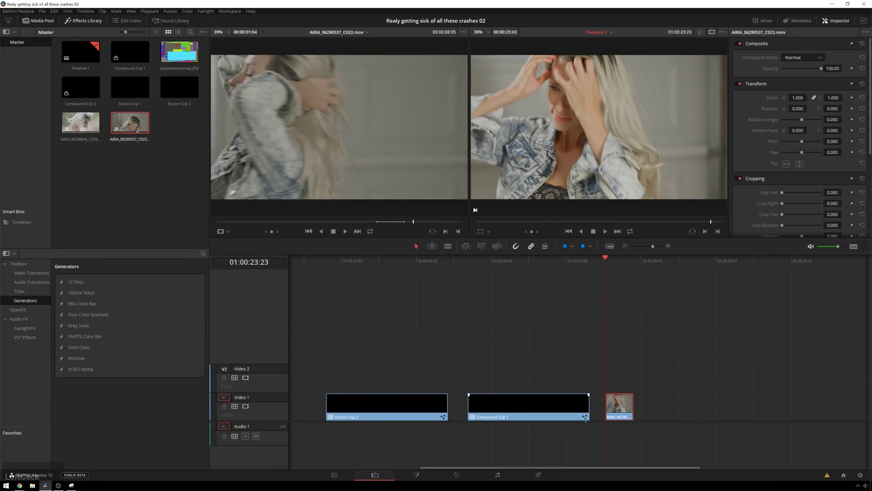
right_click(623, 403)
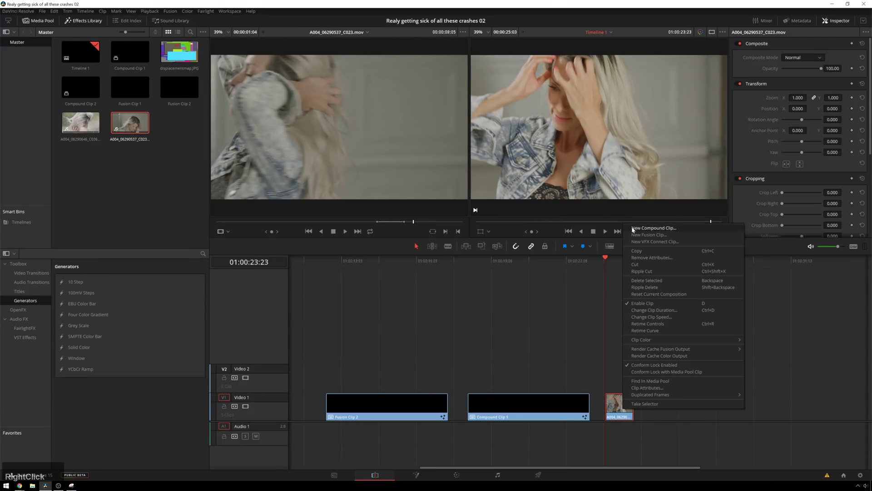
click(658, 229)
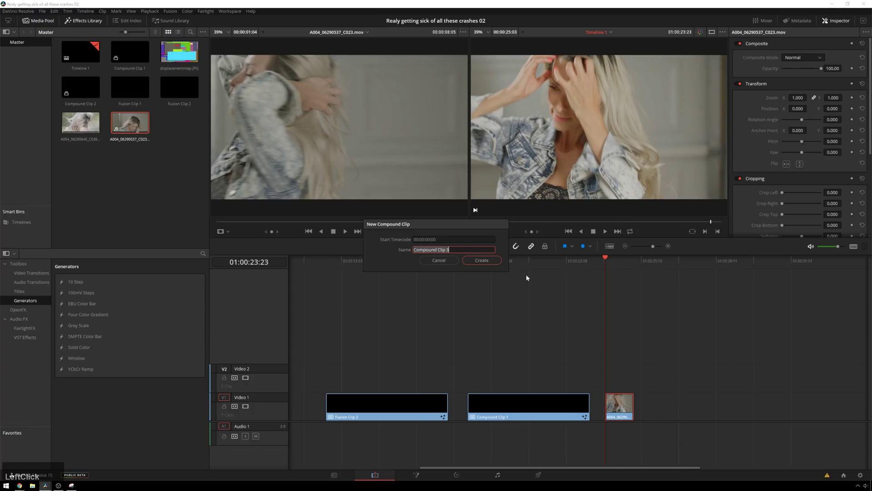
text(Glitch Color)
click(470, 261)
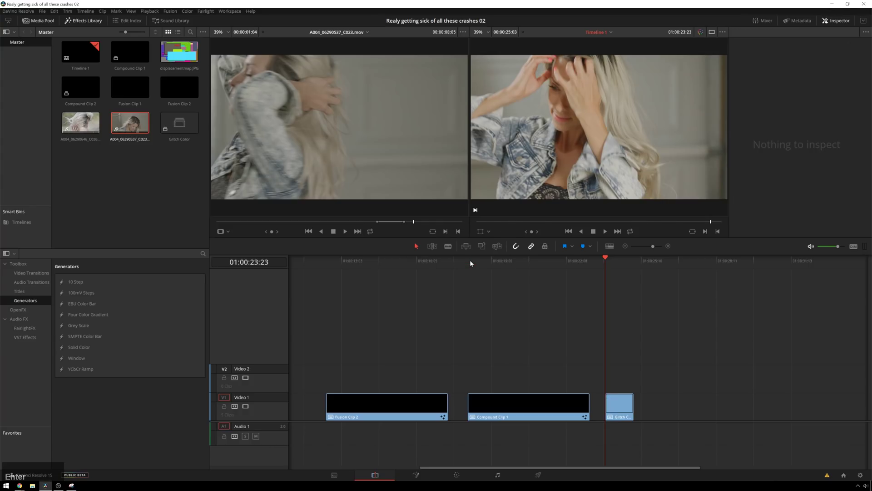
- Open the Glitch Color clip in Fusion and spread the MediaIn1 and MediaOut1 nodes far apart in the node graph
click(416, 476)
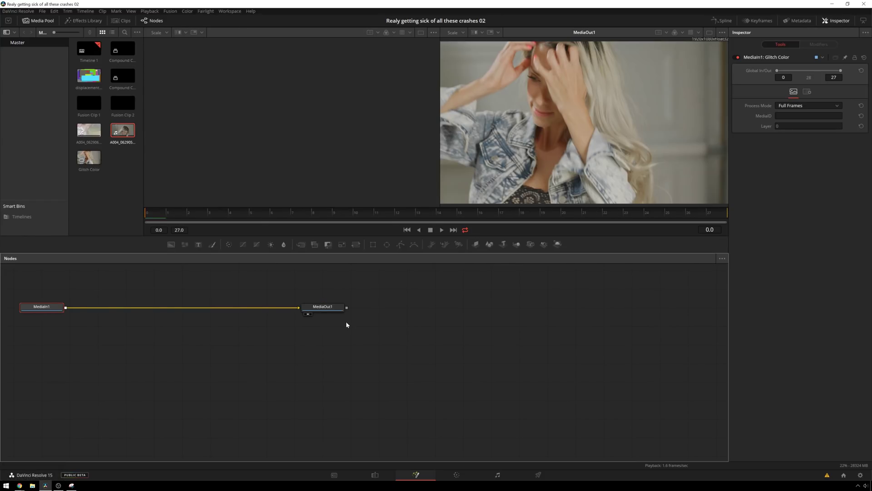
middle_click(344, 350)
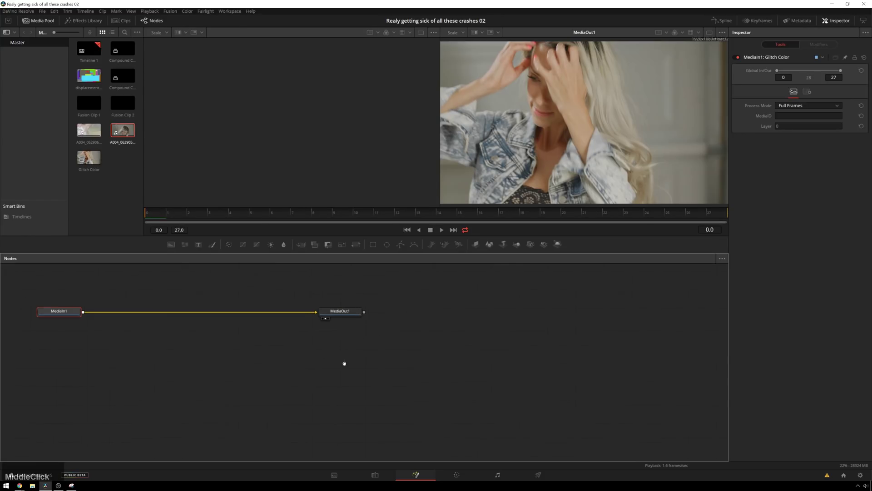
drag(482, 332, 657, 337)
drag(198, 330, 149, 332)
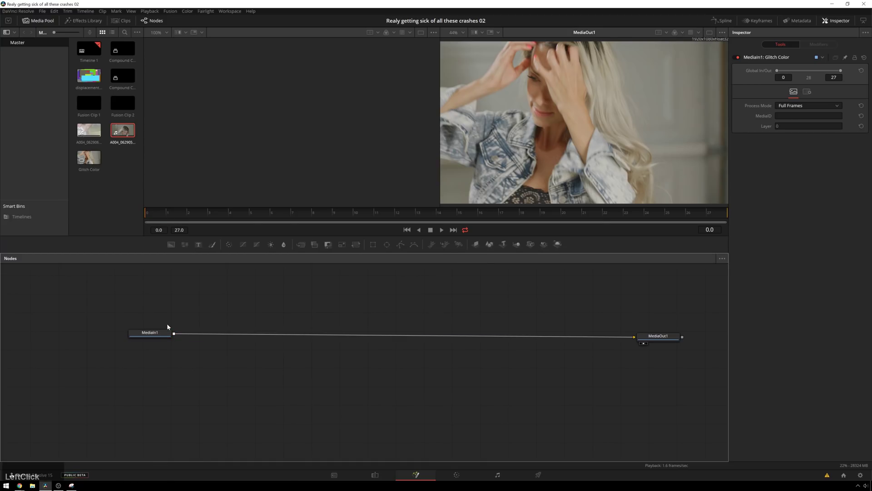
drag(153, 332, 155, 346)
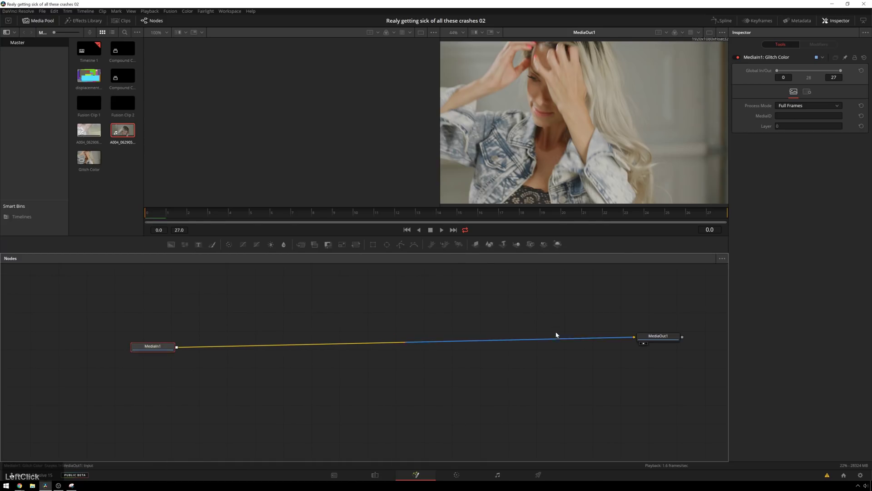
mouse_move(672, 339)
mouse_down()
mouse_move(679, 361)
mouse_move(671, 350)
mouse_up()
key(shift+space)
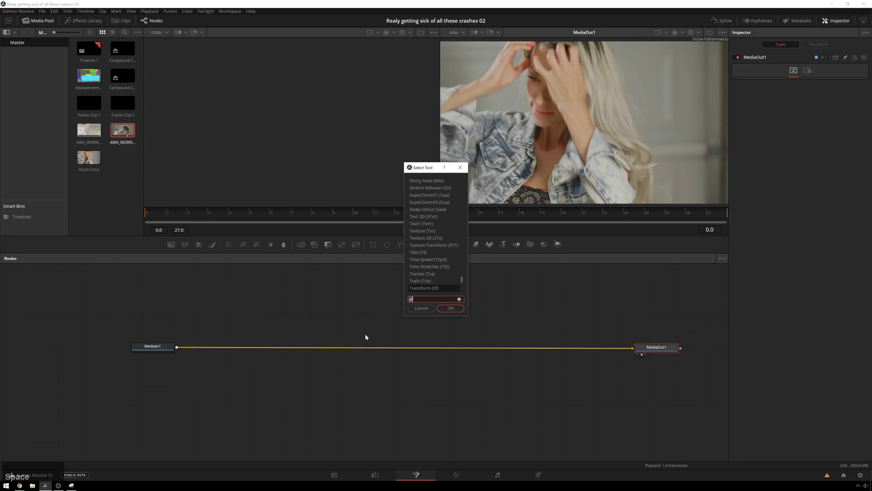
text(chrom)
key(Down)
key(Return)
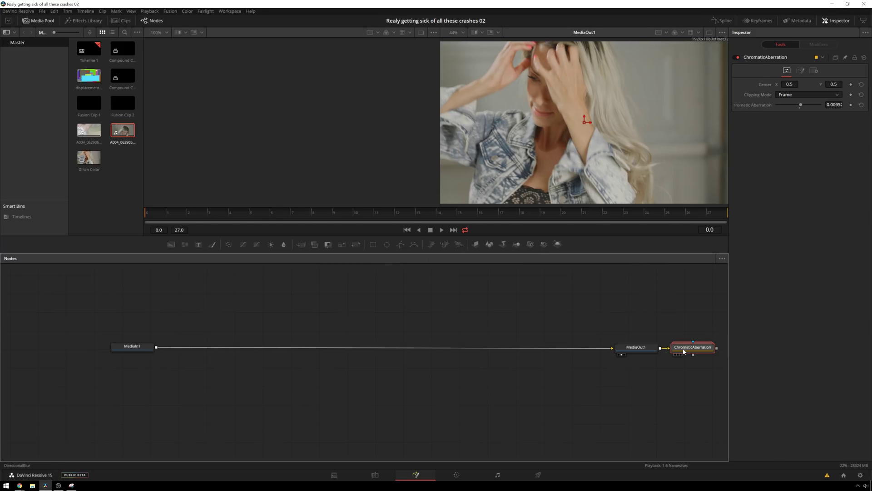
key(Delete)
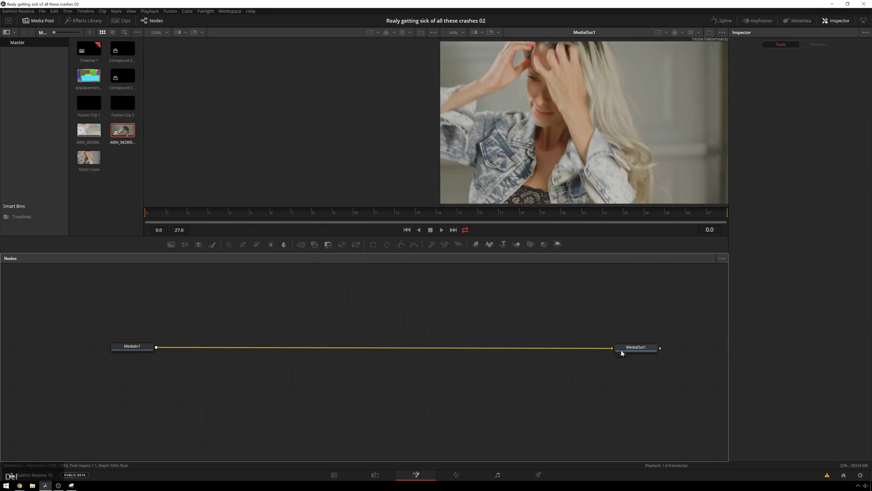
- Add a Channel Booleans node directly after MediaIn1
click(138, 348)
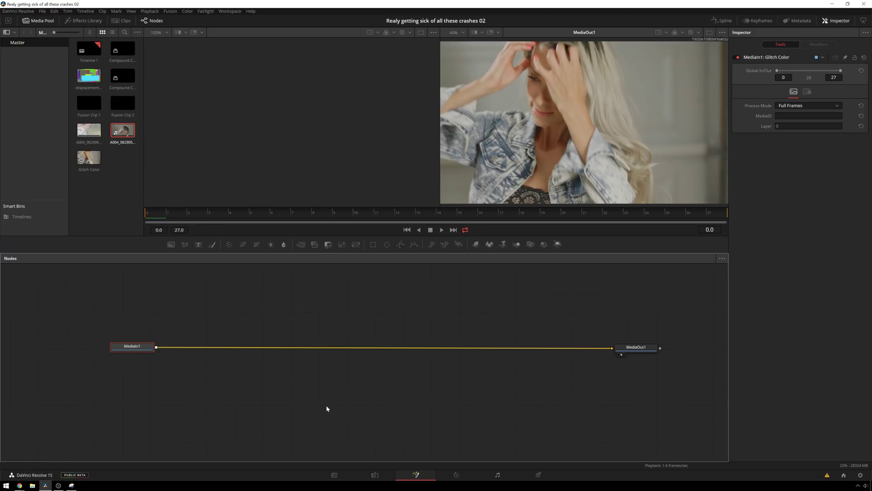
key(shift+space)
text(chrom)
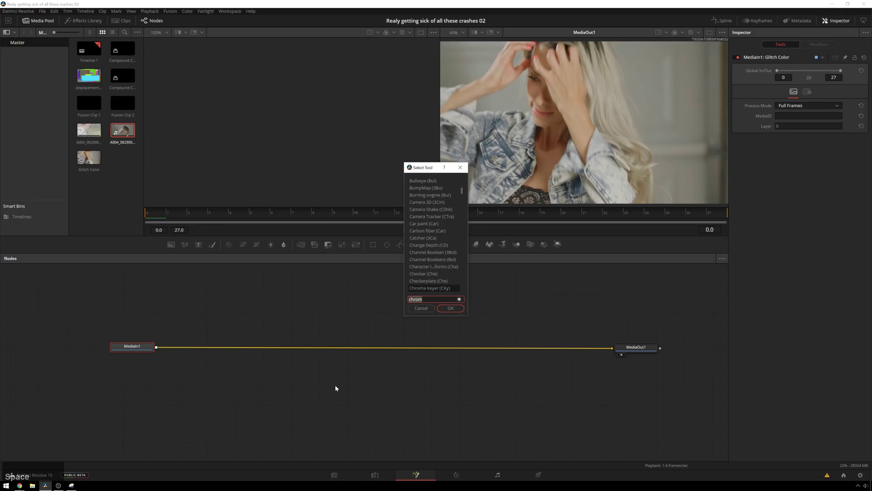
key(BackSpace)
key(BackSpace)
key(BackSpace)
text(an)
key(Down)
key(Down)
key(Return)
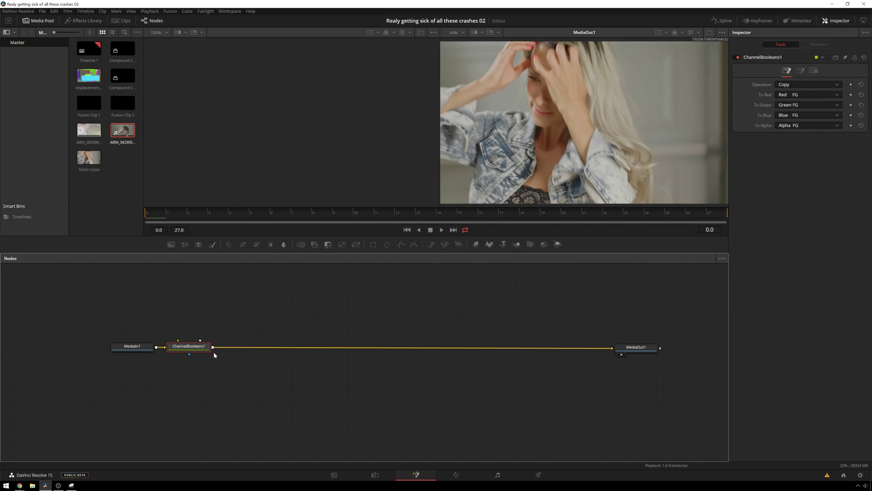
- Move the Channel Booleans node further away from MediaIn1 and slightly lower, and show it in the first viewer
drag(211, 353, 253, 352)
key(1)
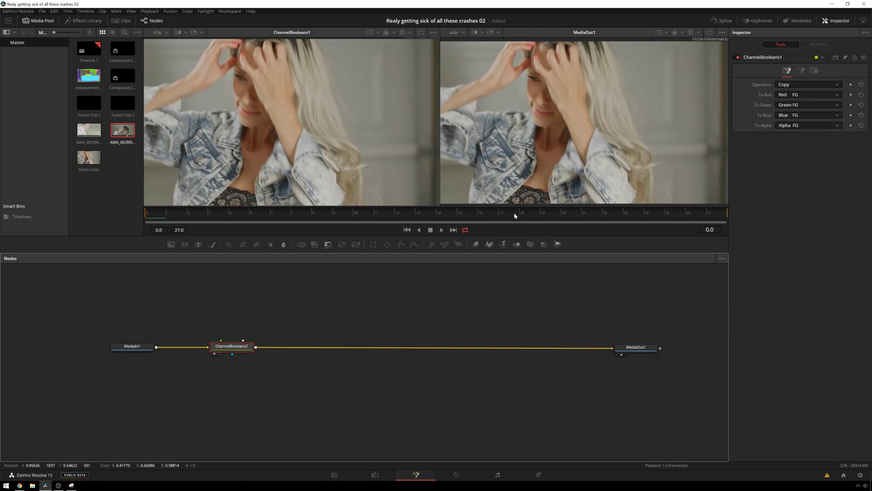
drag(241, 350, 258, 367)
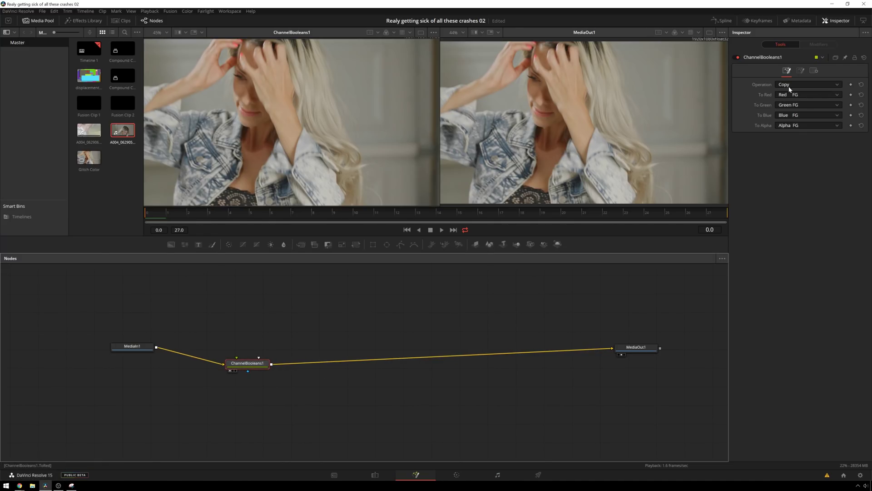
- Isolate the red channel in ChannelBooleans1 by setting To Green and To Blue to Black
click(792, 109)
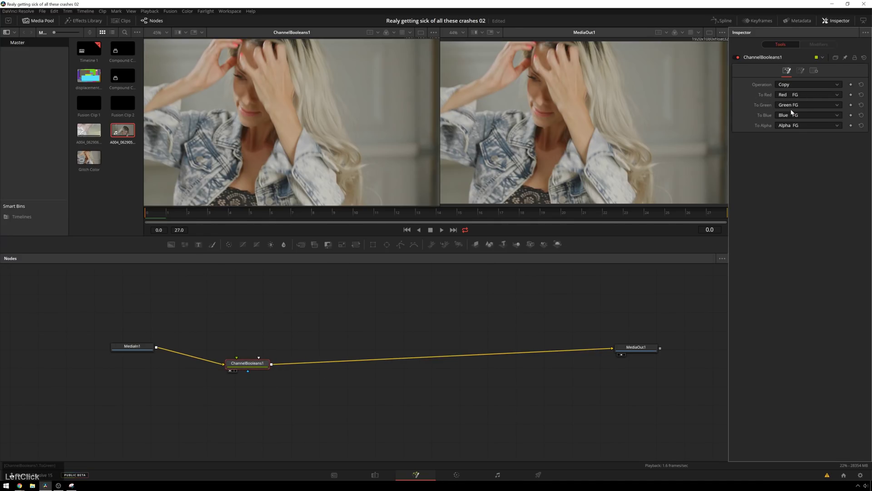
scroll(793, 152, down, 3)
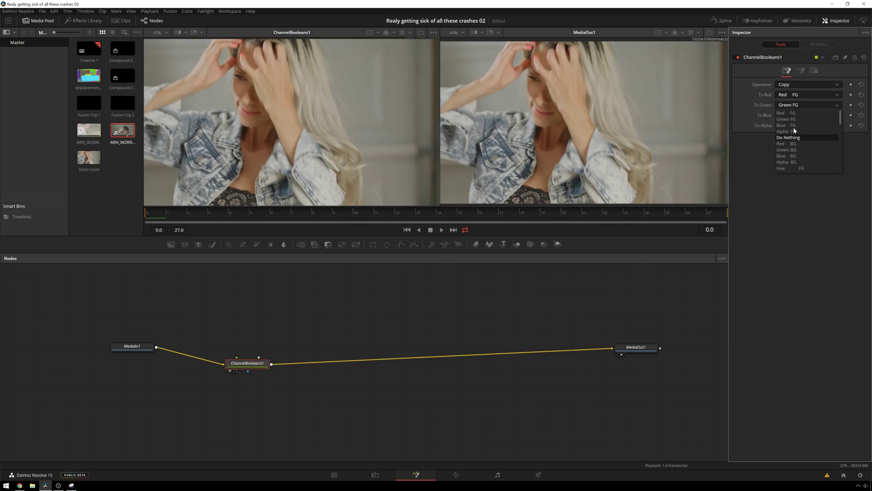
scroll(793, 152, down, 2)
click(787, 133)
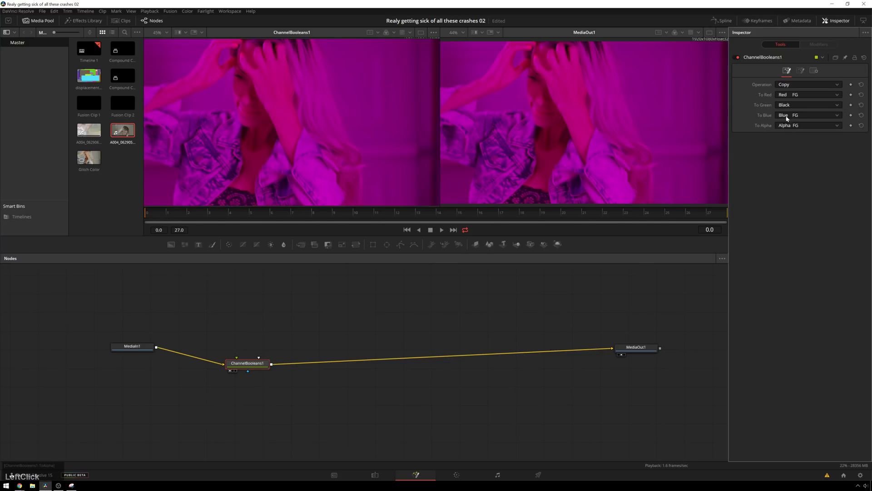
click(792, 117)
scroll(798, 145, down, 3)
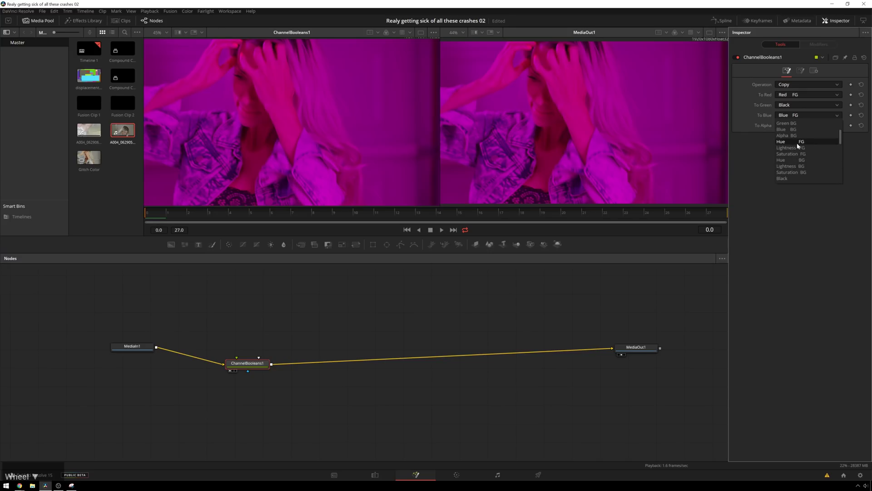
click(794, 176)
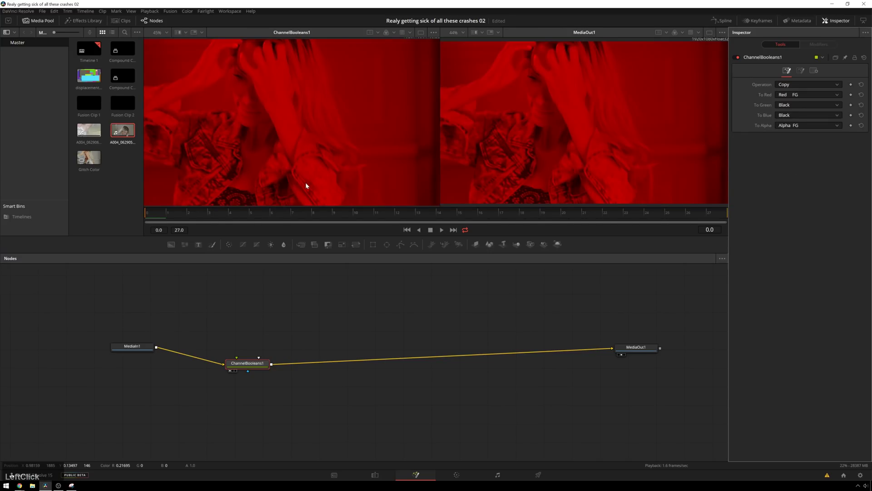
- Place two copies of the Channel Booleans node below the original and connect both to MediaIn1 through a pipe router
drag(245, 363, 249, 330)
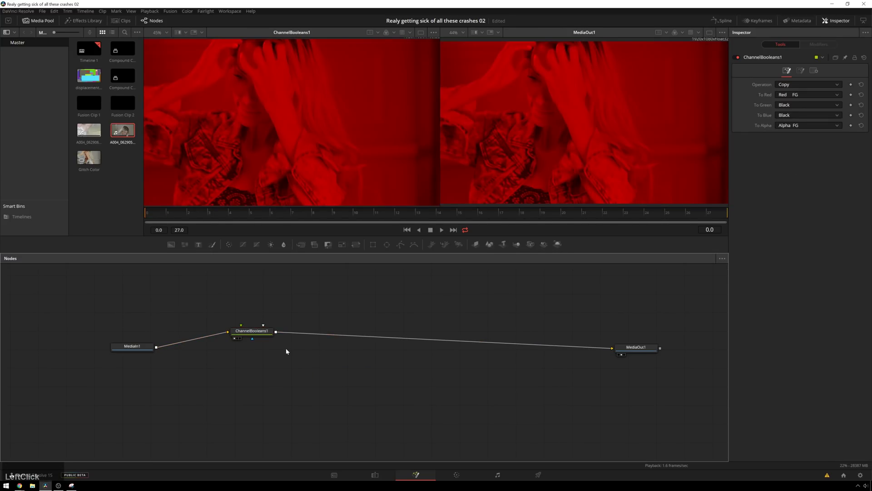
key(ctrl+c)
click(277, 386)
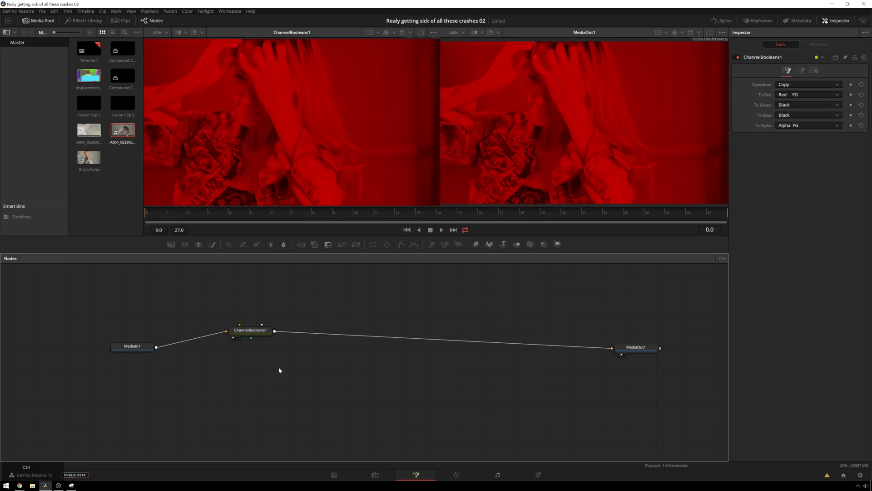
key(ctrl+v)
drag(273, 392, 247, 356)
click(285, 385)
key(ctrl+v)
drag(289, 377, 253, 379)
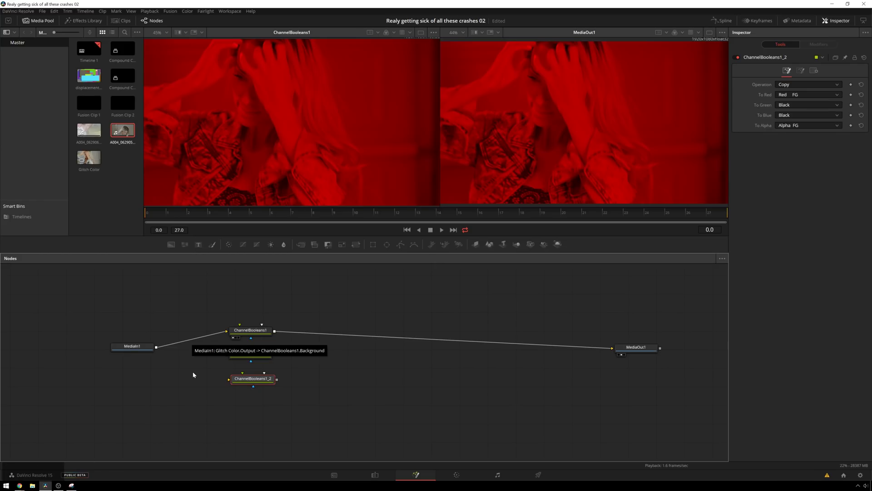
alt+click(189, 340)
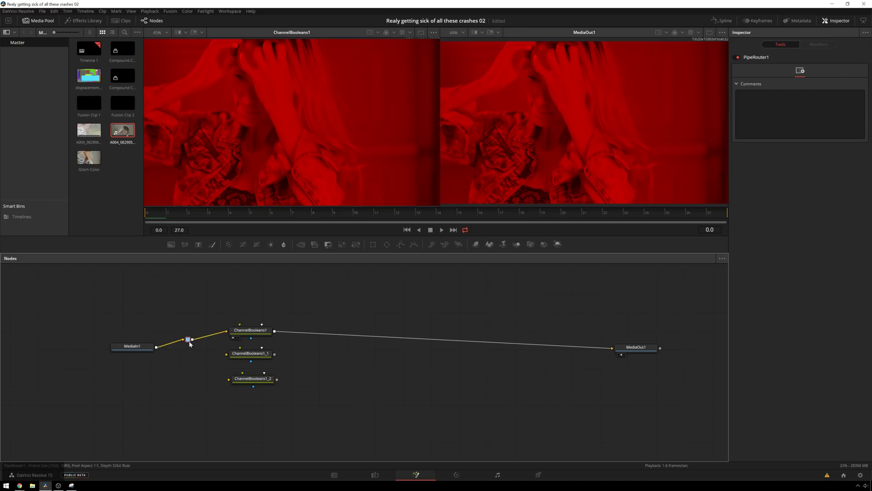
drag(189, 359, 229, 379)
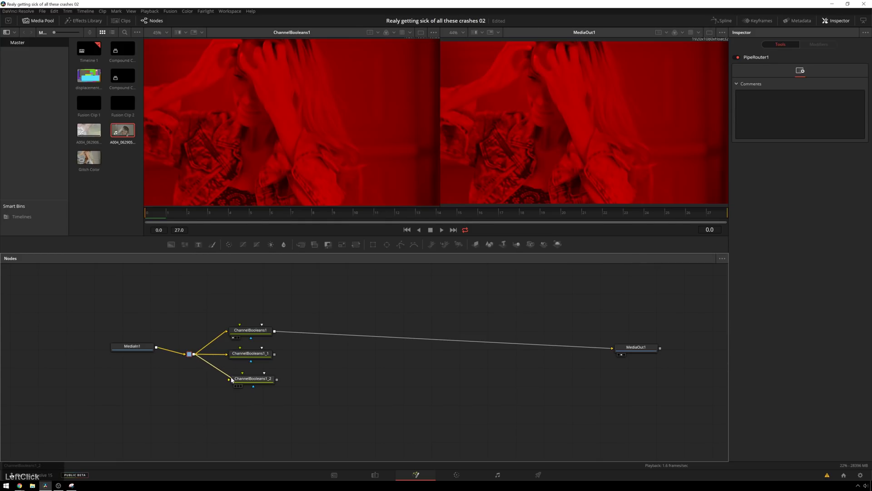
- Set ChannelBooleans1_1 to Black for To Red and Green BG for To Green, and show it in the first viewer
click(241, 356)
click(813, 94)
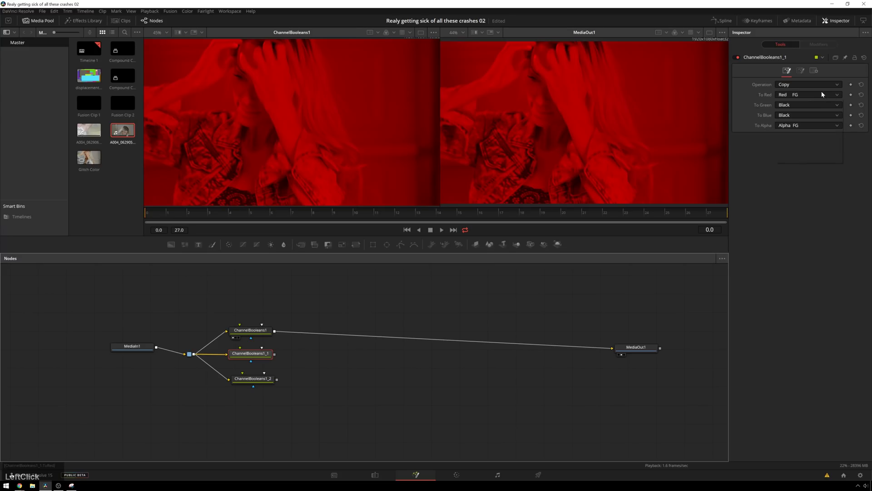
scroll(809, 141, down, 2)
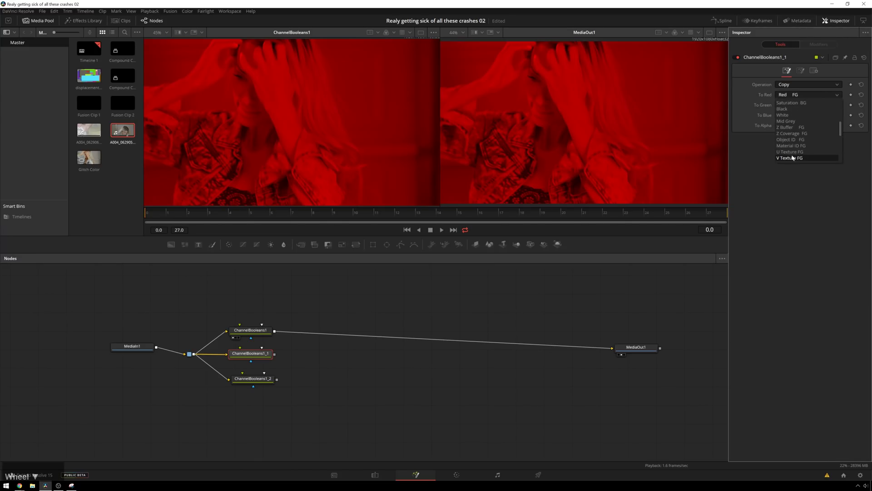
click(791, 158)
click(796, 105)
click(793, 113)
click(799, 105)
click(798, 116)
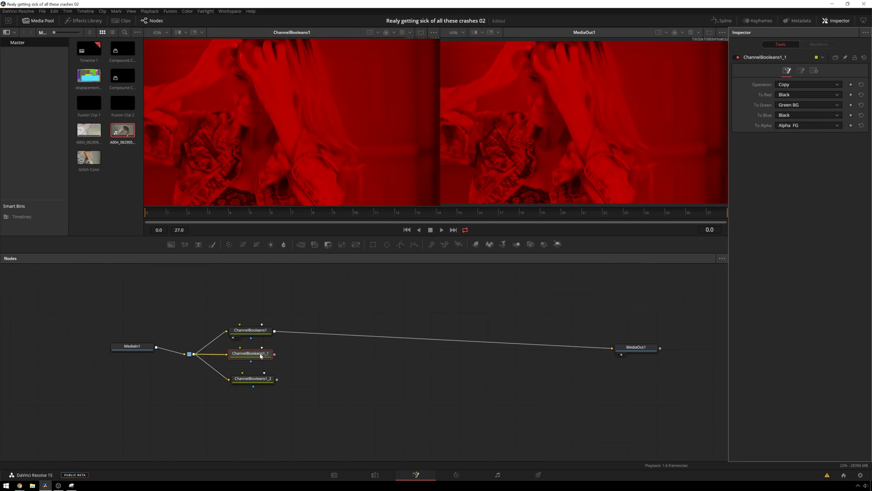
key(1)
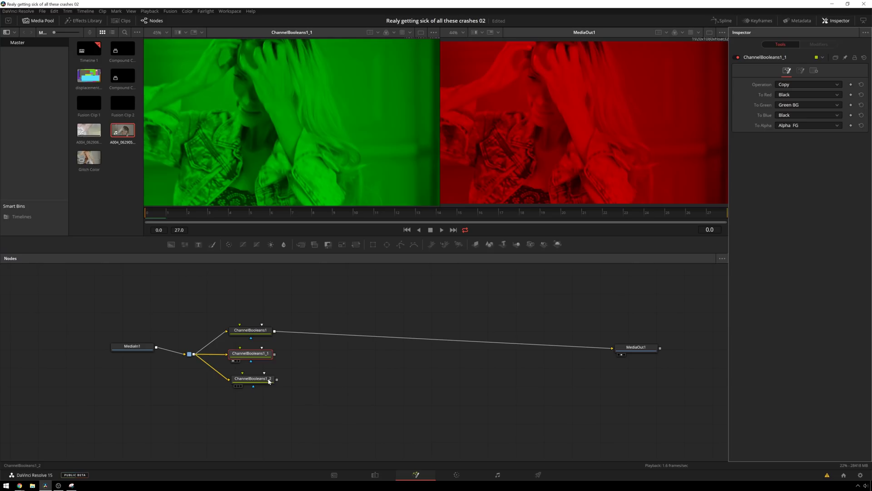
- Set ChannelBooleans1_2 to Black for To Red and Blue BG for To Blue, and show it in the first viewer
click(268, 380)
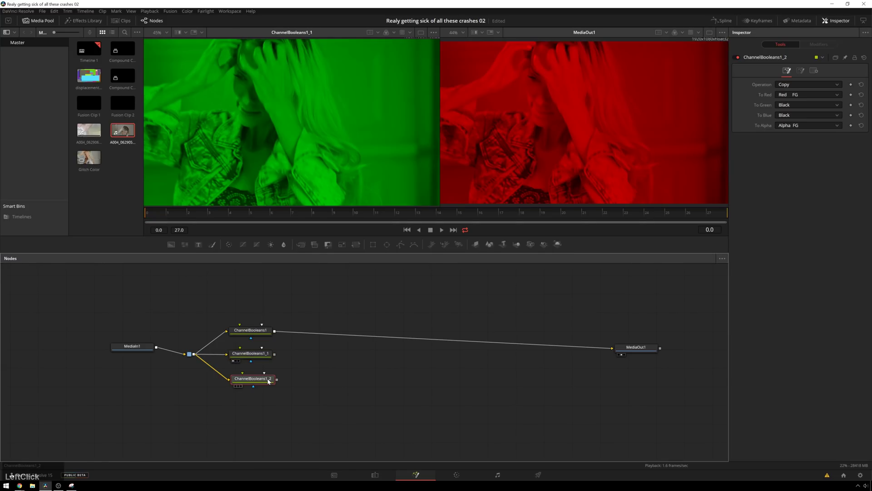
click(800, 94)
scroll(797, 144, down, 3)
scroll(795, 142, down, 2)
click(793, 140)
click(791, 117)
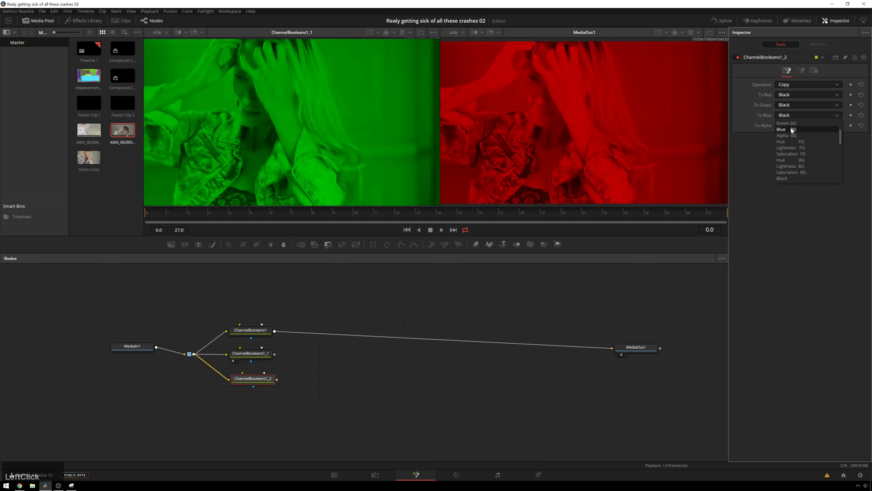
click(785, 129)
key(1)
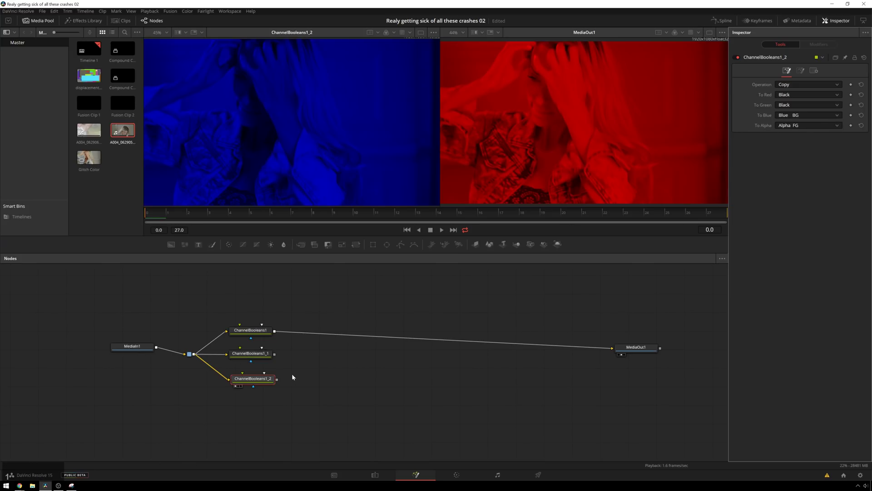
- Check the output of the individual Channel Booleans nodes one after another in the first viewer
click(251, 354)
key(1)
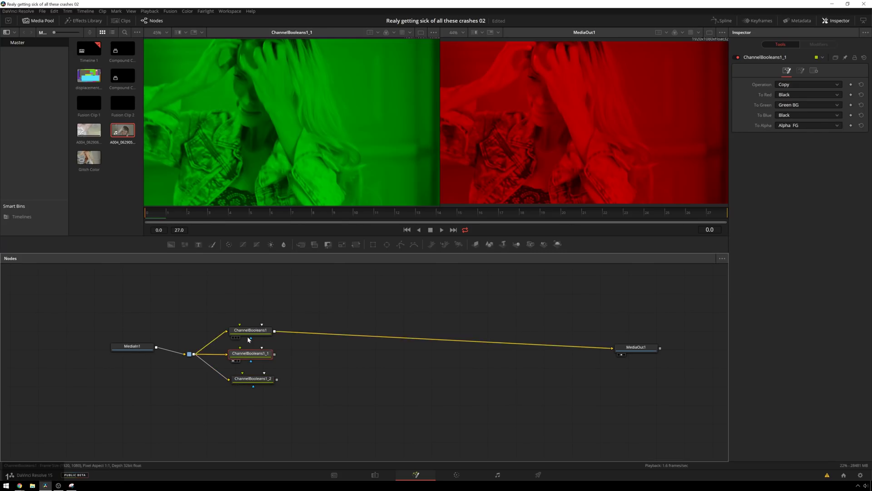
key(1)
key(1)
click(263, 381)
key(1)
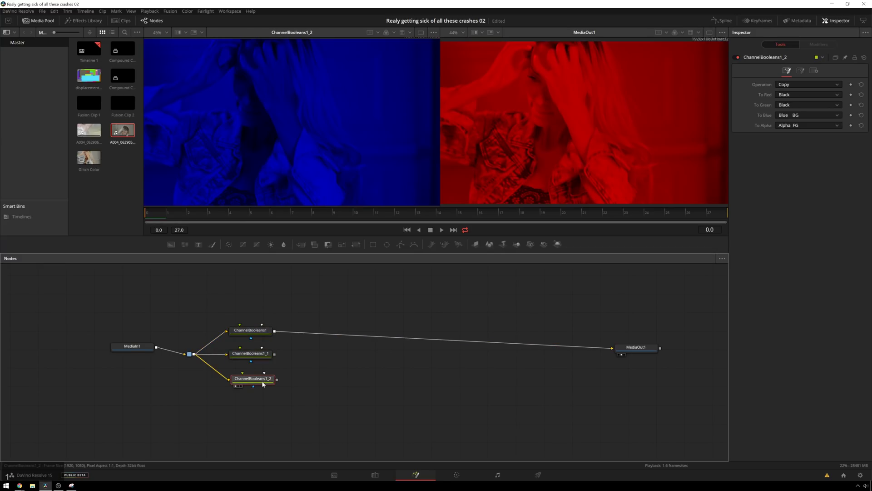
- Insert a new Channel Booleans node on the connection between ChannelBooleans1 and MediaOut1
click(262, 328)
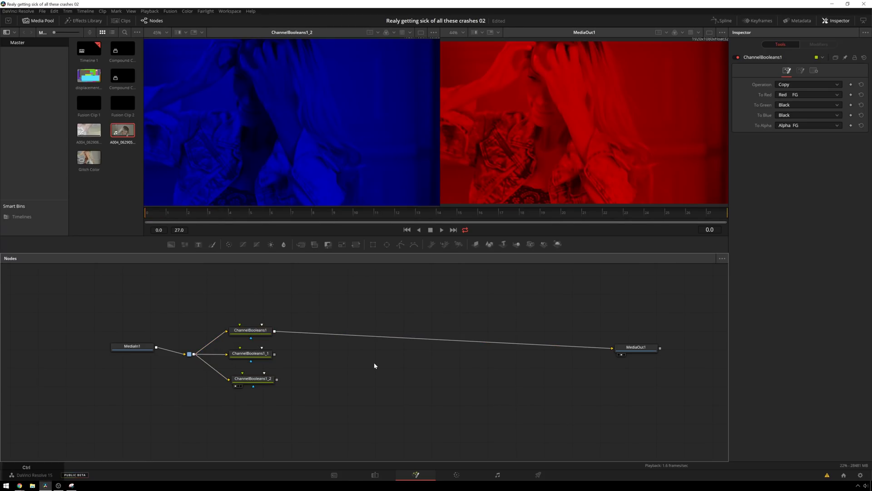
key(ctrl+space)
text(chan)
text(c)
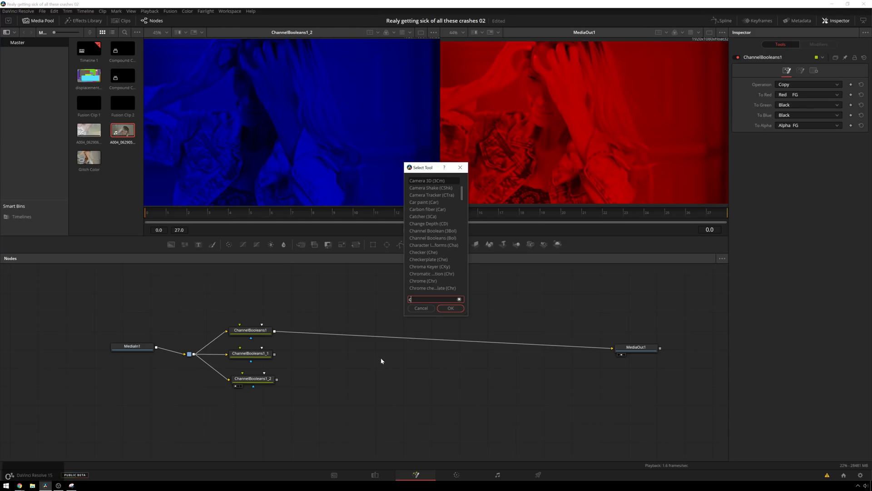
text(han)
key(Down)
key(Down)
key(Return)
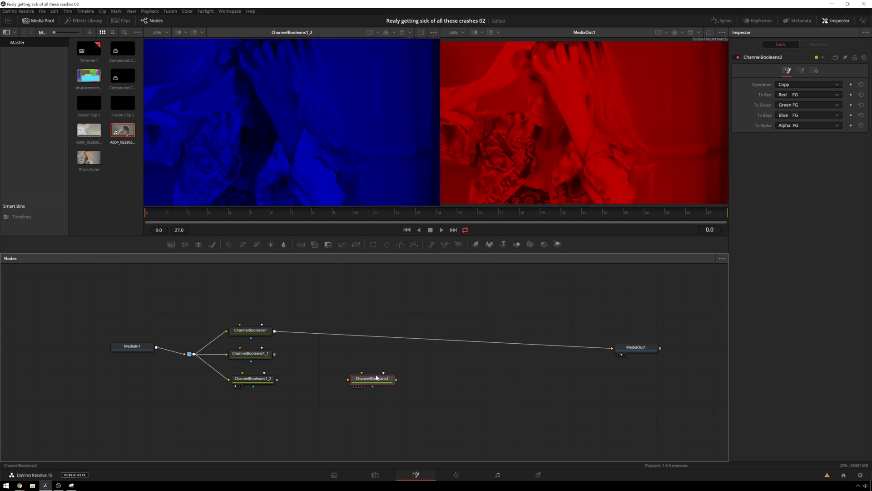
drag(375, 381, 366, 344)
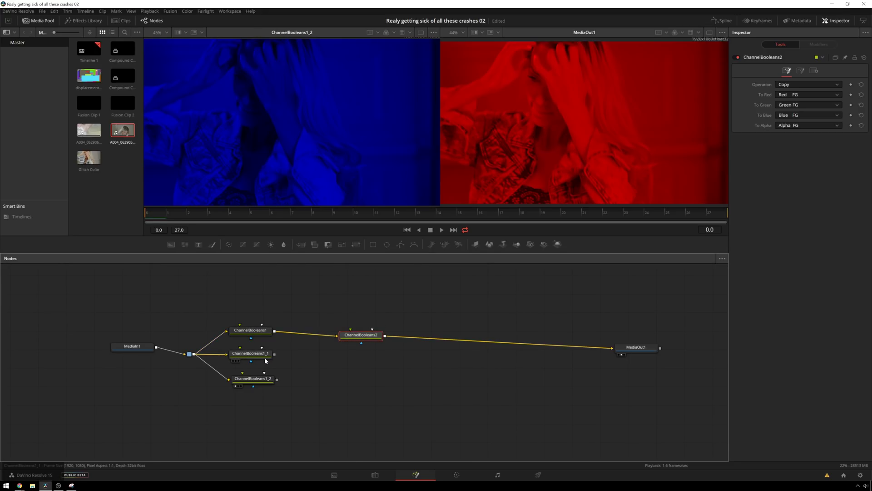
- Connect ChannelBooleans1_1 to the foreground input of ChannelBooleans2 and set that node's Operation to Add
drag(274, 354, 361, 344)
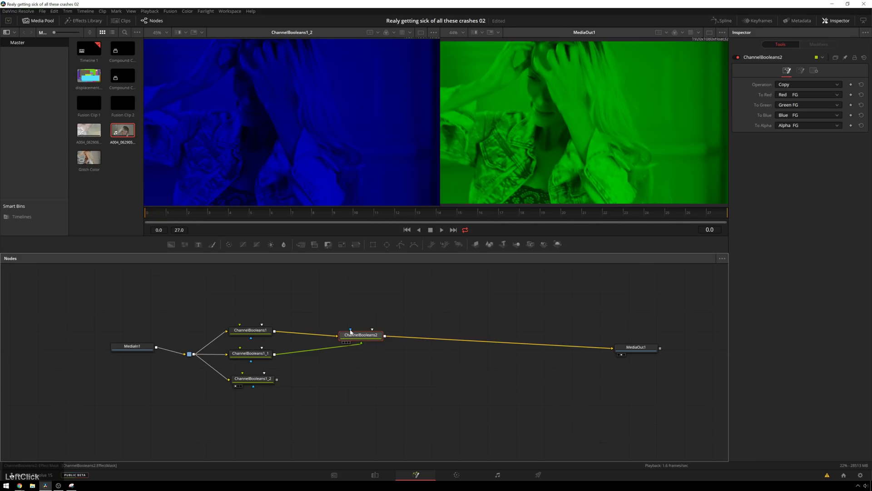
click(794, 86)
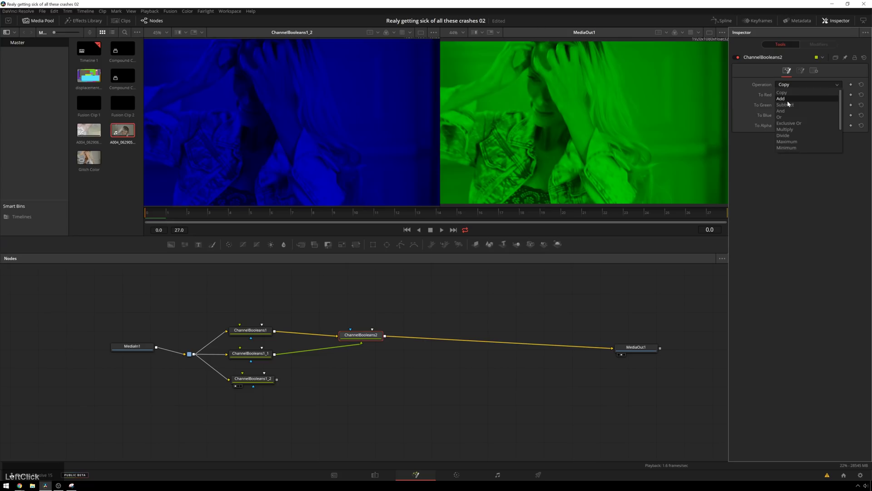
click(789, 99)
- Paste a copy of ChannelBooleans2 directly after it and connect ChannelBooleans1_2 to the copy's foreground input
click(365, 335)
key(ctrl+c)
key(ctrl+v)
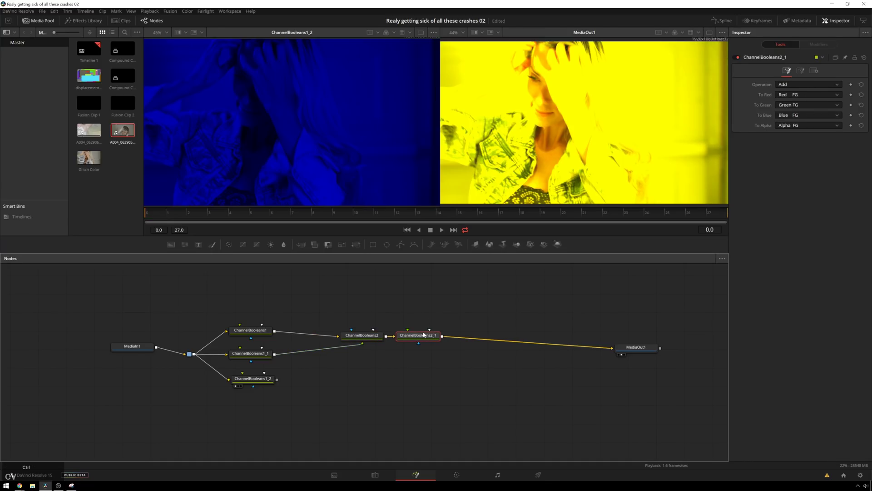
drag(276, 380, 434, 334)
- Show MediaIn1 in the first viewer and ChannelBooleans2_1 in the second to compare the original with the recombined image
click(101, 353)
drag(132, 346, 305, 153)
drag(431, 334, 568, 103)
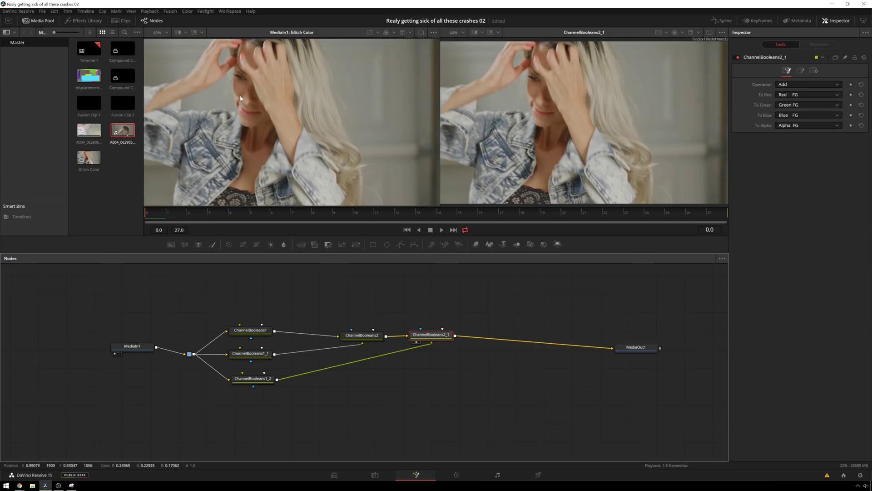
- Move ChannelBooleans2 and ChannelBooleans2_1 closer to MediaOut1 to make room after the three channel nodes
drag(436, 337, 449, 331)
drag(355, 337, 372, 331)
drag(473, 366, 452, 342)
click(497, 386)
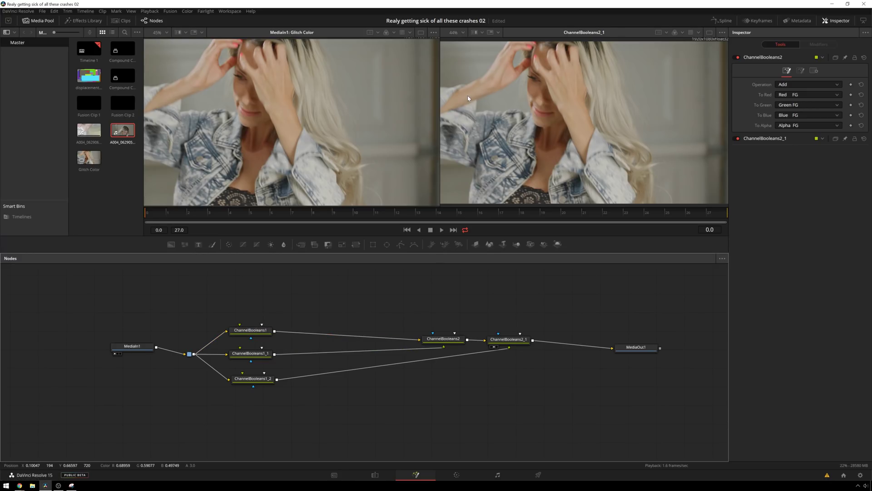
- Add a Transform node directly after ChannelBooleans1
click(265, 329)
key(shift+space)
text(zxx)
key(BackSpace)
key(BackSpace)
key(BackSpace)
text(xf)
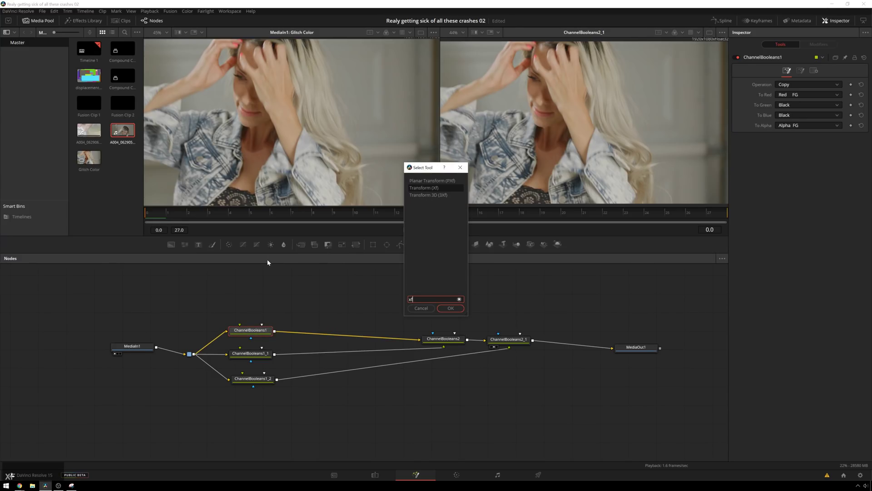
key(Return)
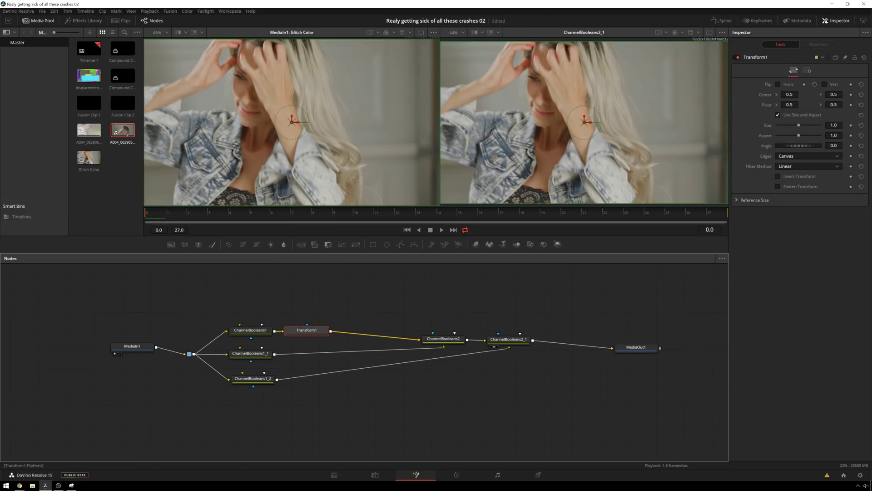
- Try offsetting the red channel slightly with Transform1's Center X, and set the value back to 0.5
mouse_move(790, 95)
mouse_down()
mouse_move(804, 94)
mouse_move(796, 94)
mouse_up()
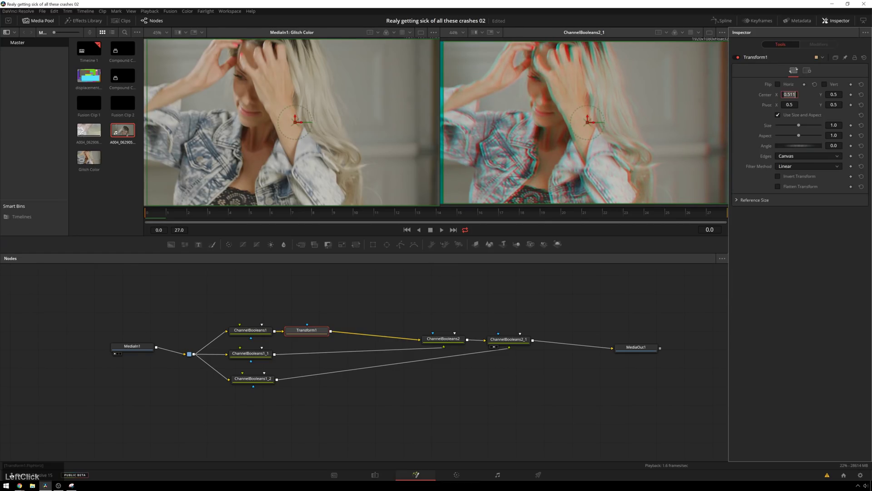
text(0.5)
key(Tab)
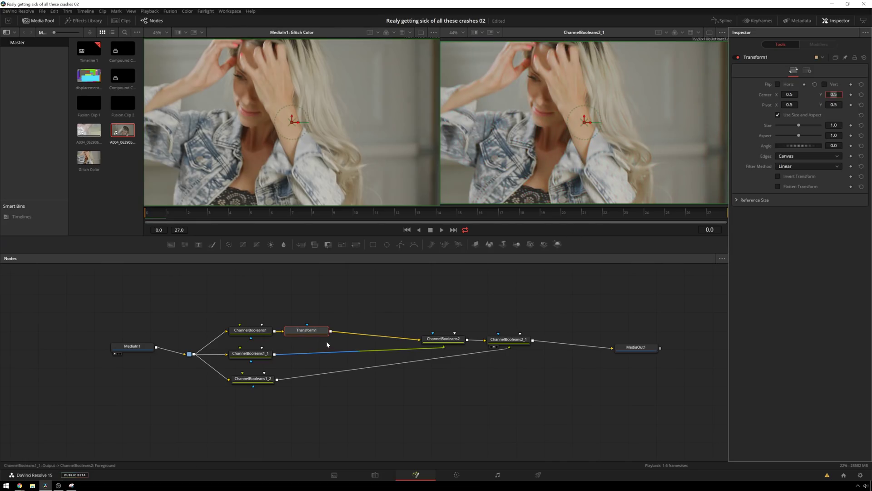
- Reposition Transform1 and ChannelBooleans2, and insert a copy of the Transform between ChannelBooleans1_1 and ChannelBooleans2
drag(312, 335, 326, 337)
drag(436, 342, 436, 336)
drag(328, 336, 327, 334)
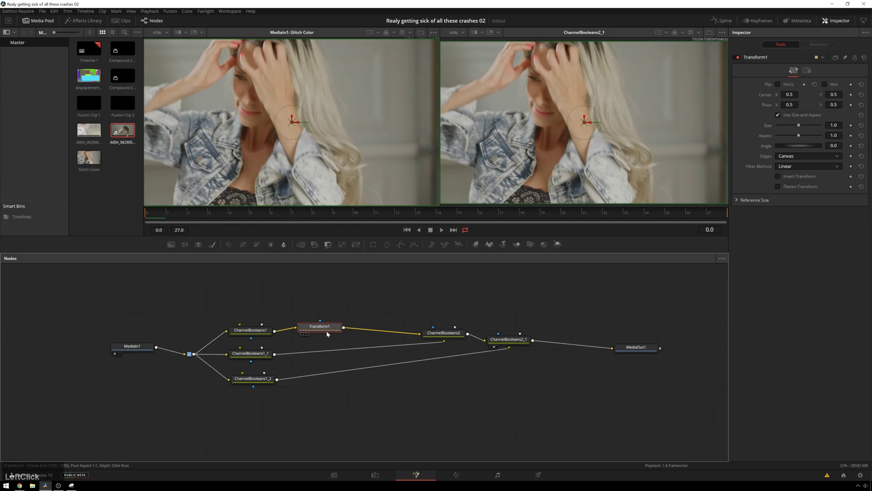
key(ctrl+v)
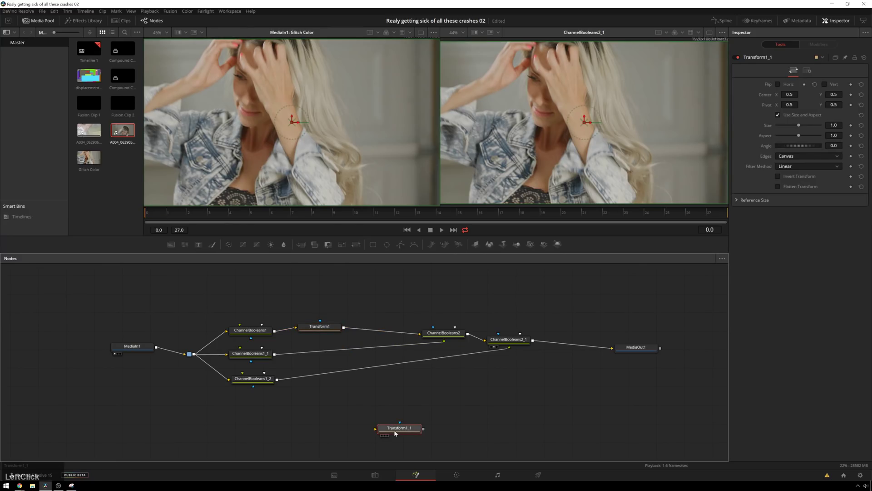
drag(399, 428, 337, 352)
- Insert another Transform copy between ChannelBooleans1_2 and ChannelBooleans2_1, and stagger the three Transform nodes
click(380, 407)
key(ctrl+v)
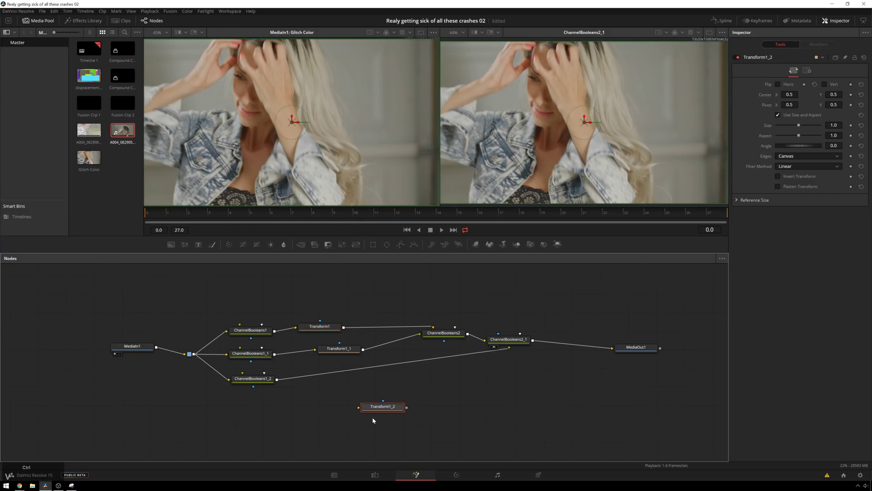
drag(383, 410, 398, 379)
drag(355, 352, 366, 356)
drag(333, 330, 320, 330)
click(382, 296)
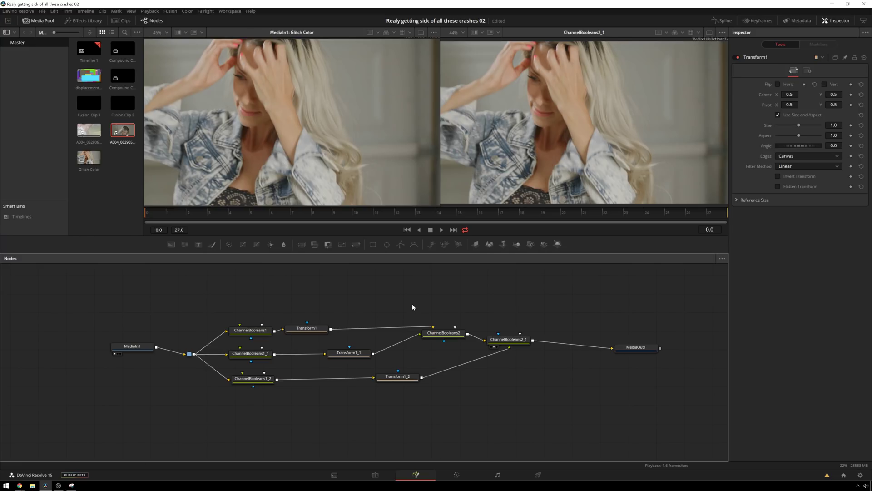
- Add the displacement map image to the node graph, look at it in the first viewer, and delete it again
drag(131, 346, 111, 299)
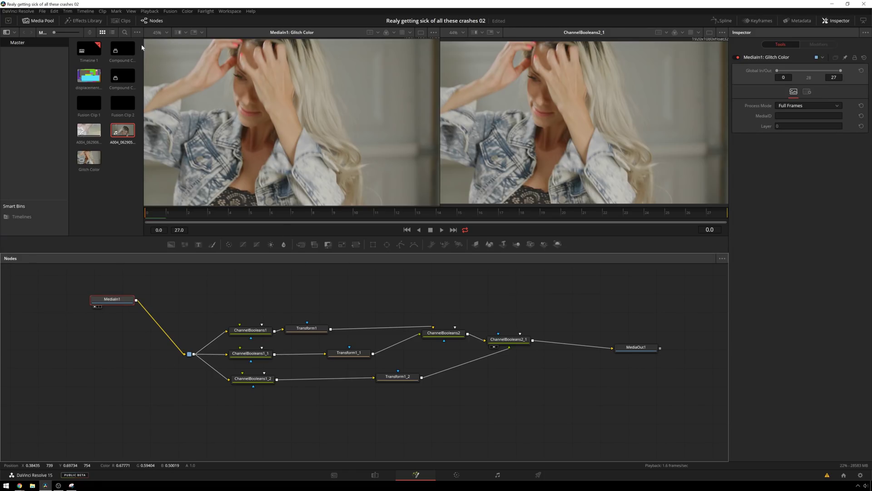
drag(89, 75, 212, 293)
key(1)
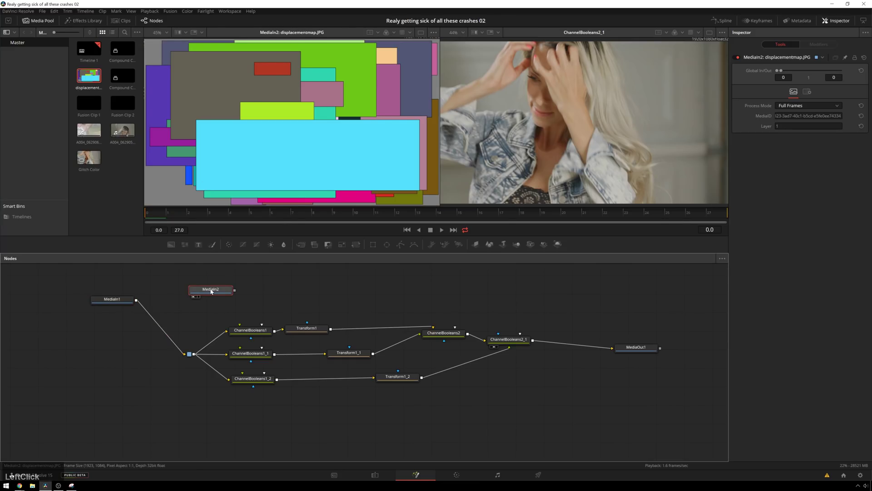
key(Delete)
- Reposition MediaIn1, add a Color Curves node above the channel branches, connect MediaIn1 to it, and show it in the first viewer
drag(125, 301, 128, 315)
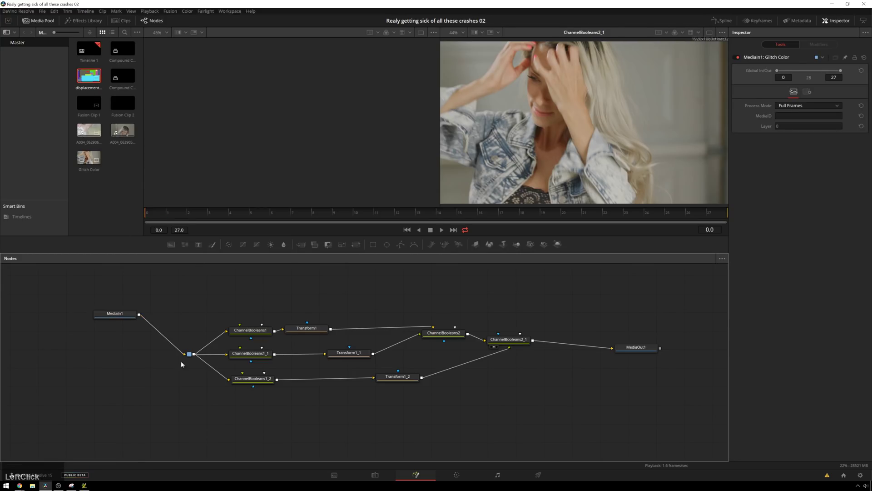
drag(116, 313, 103, 321)
click(190, 290)
key(space)
text(xf)
key(BackSpace)
key(BackSpace)
text(color cu)
key(Return)
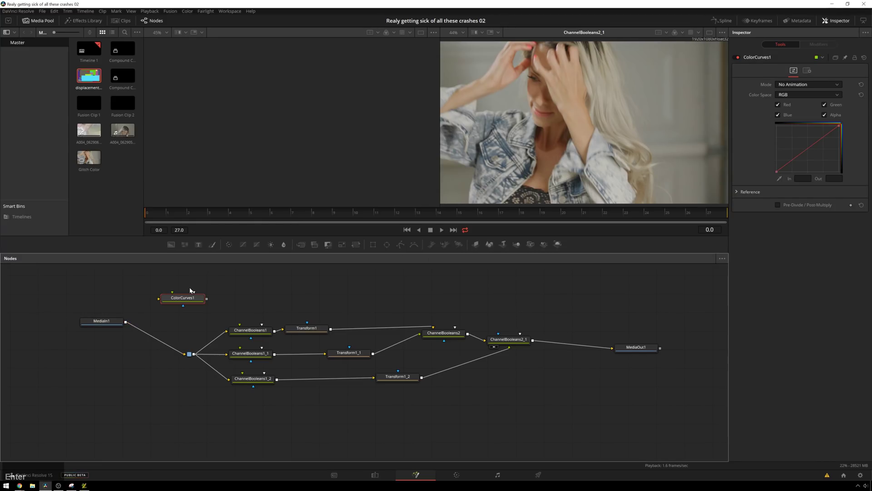
drag(125, 322, 161, 301)
key(1)
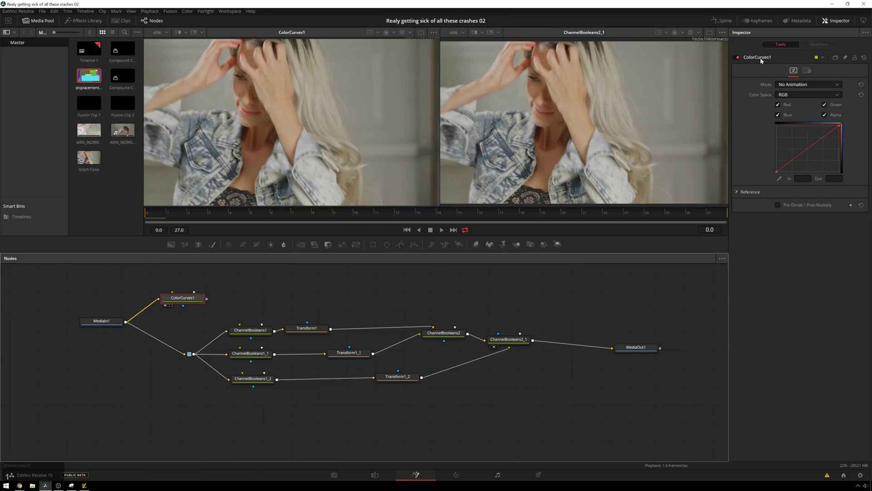
- Increase the contrast in ColorCurves1 by moving both curve end points inward, with the black point at In about 0.2185 and Out 0.0
drag(777, 171, 791, 175)
drag(839, 125, 825, 128)
drag(791, 171, 789, 170)
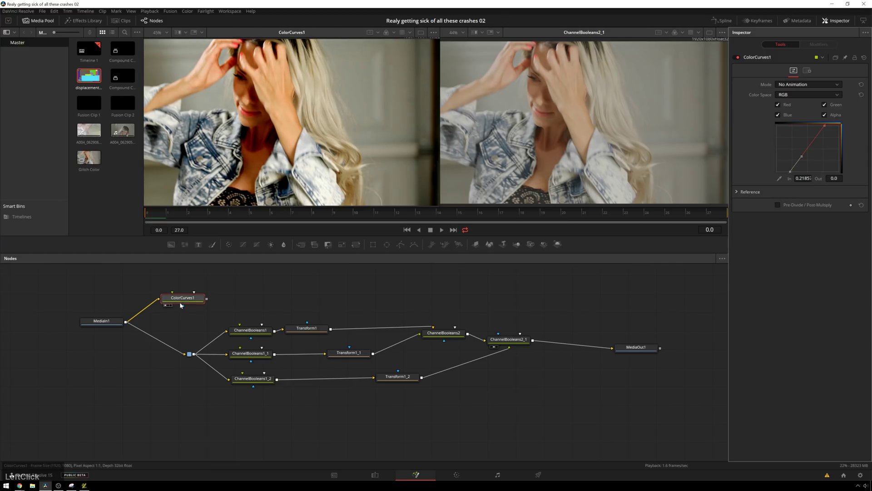
mouse_move(184, 294)
mouse_down()
mouse_move(197, 290)
mouse_move(183, 298)
mouse_up()
key(ctrl+space)
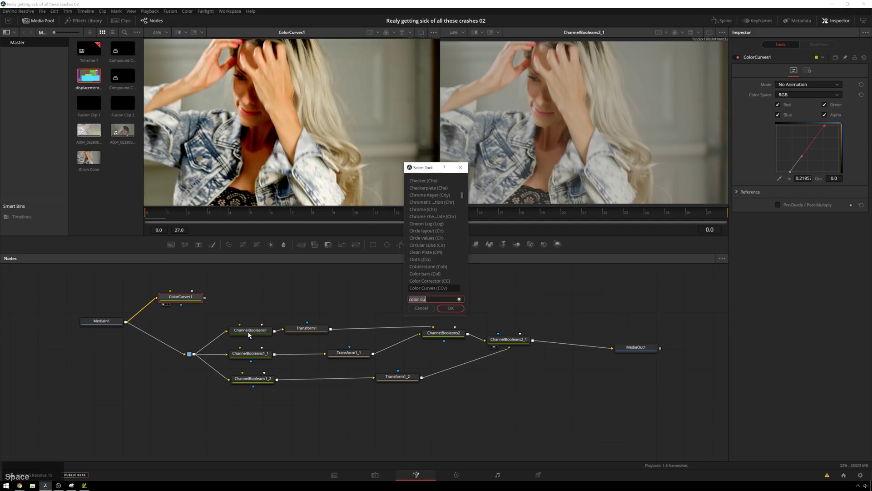
text(x)
key(Return)
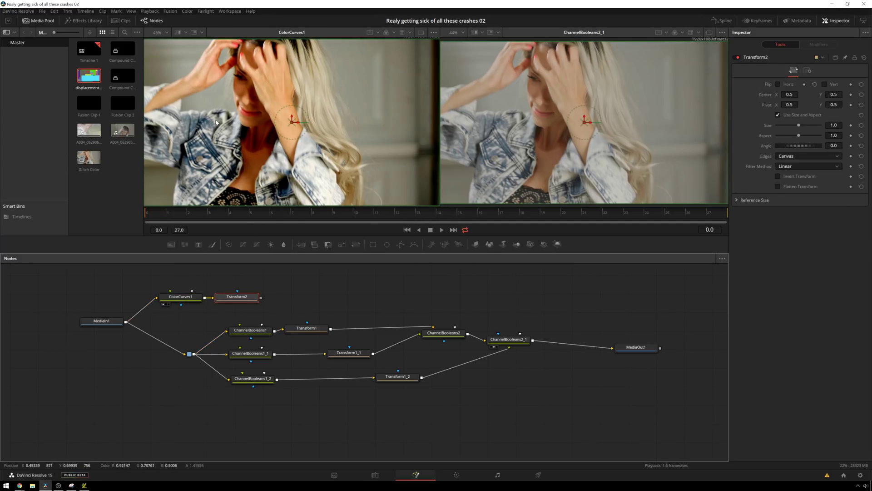
key(Delete)
- Add a Displace node directly after ColorCurves1
key(ctrl+space)
text(displ)
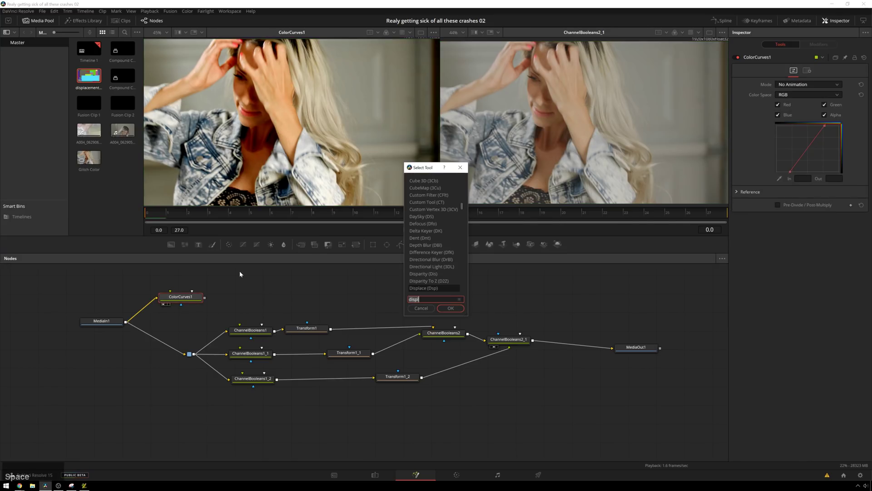
key(BackSpace)
key(BackSpace)
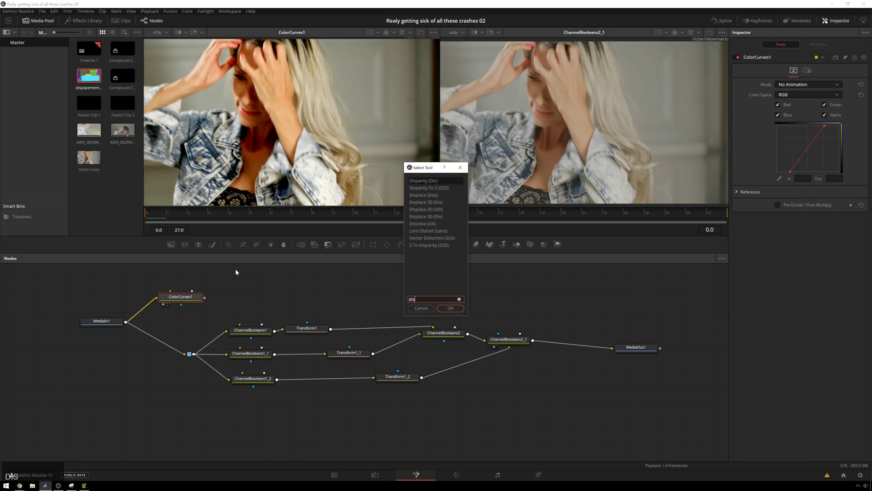
text(o)
key(BackSpace)
text(p)
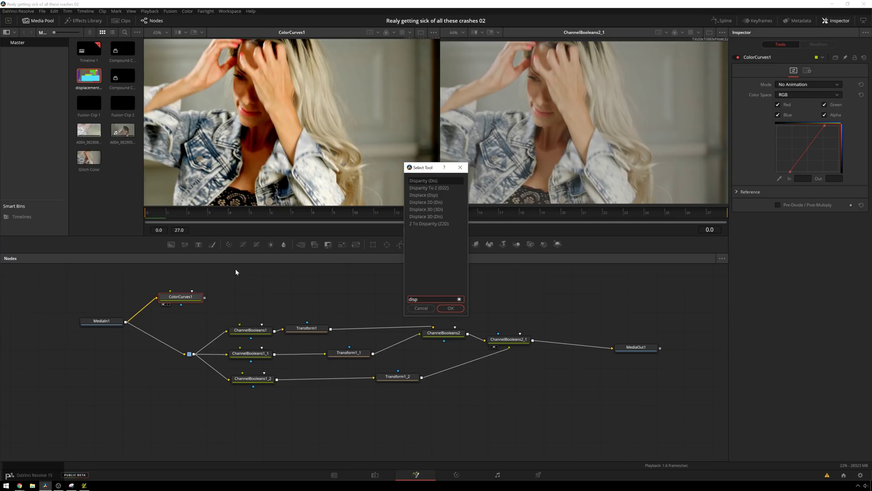
key(Down)
key(Down)
key(Return)
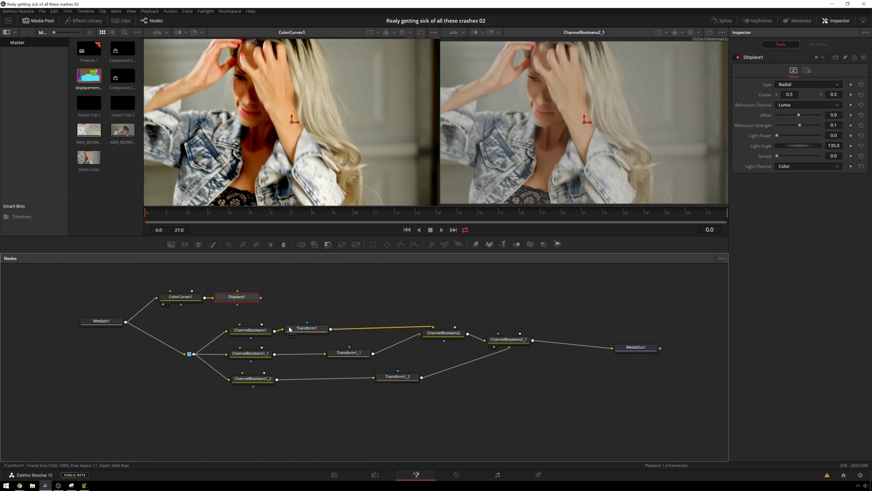
- Set Displace1's Type to X Y, connect ColorCurves1 to its foreground input as well, and show it in the first viewer
drag(242, 298, 256, 299)
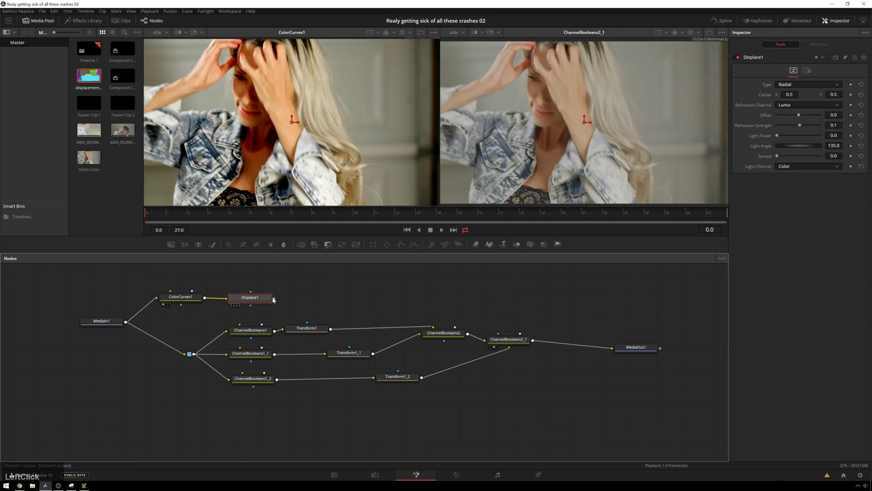
click(792, 84)
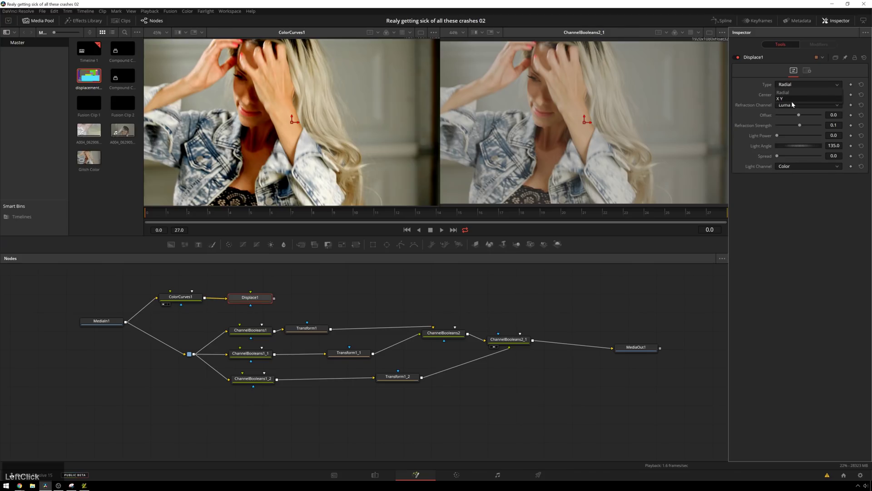
click(793, 103)
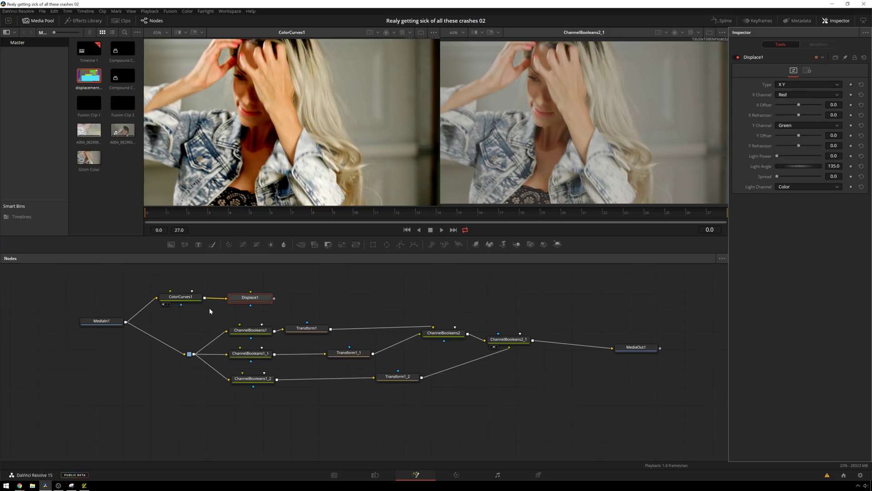
drag(205, 298, 252, 297)
key(1)
- Set Displace1's X Offset 0.302, X Refraction 0.07, Y Offset 0.063, Y Refraction 0.011, Light Power 0.331, Light Angle 228.9 and Spread 0.496
mouse_move(800, 105)
mouse_down()
mouse_move(813, 105)
mouse_move(805, 113)
mouse_up()
click(795, 188)
click(777, 176)
drag(778, 176, 782, 176)
mouse_move(799, 136)
mouse_down()
mouse_move(801, 146)
mouse_move(781, 156)
mouse_move(786, 176)
mouse_up()
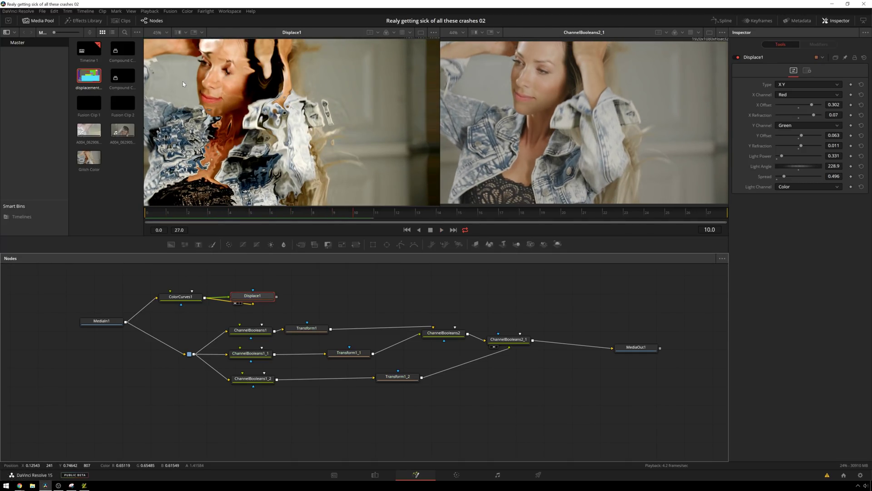
click(220, 313)
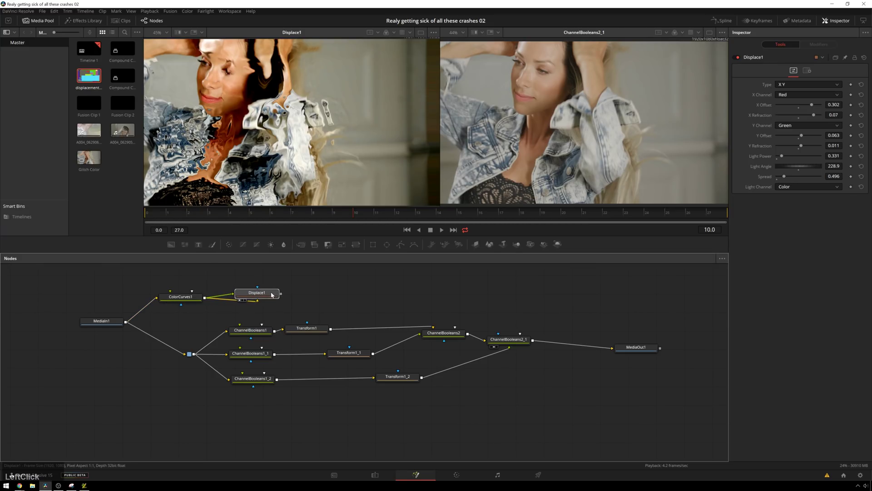
click(318, 301)
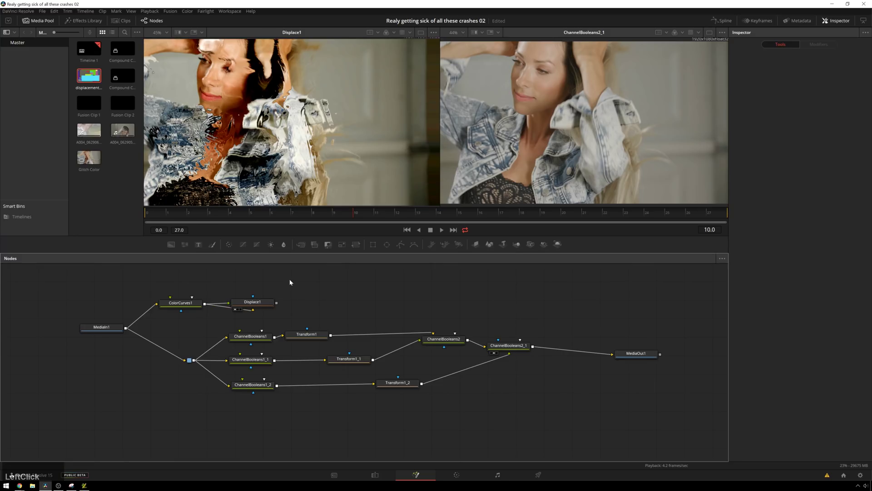
- Add a Bitmap node fed by Displace1 and connect its output to Transform1's effect mask input
key(shift+space)
text(bit)
key(Return)
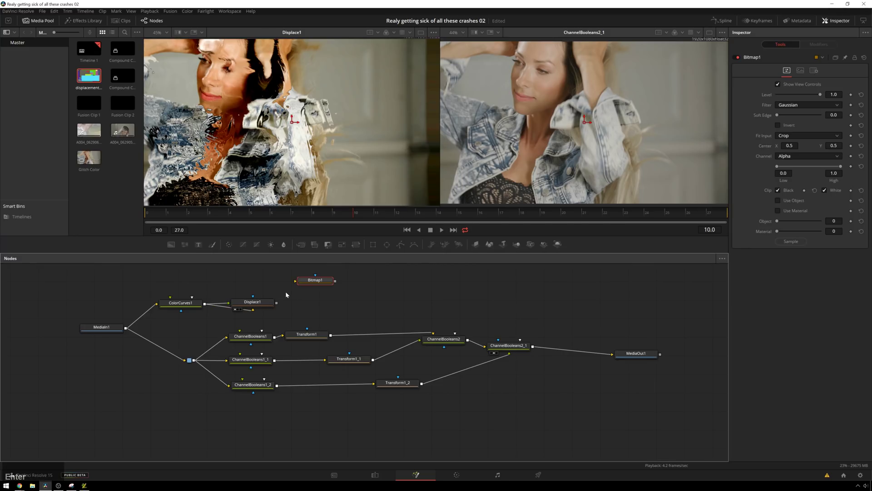
drag(277, 302, 320, 335)
drag(319, 290, 321, 296)
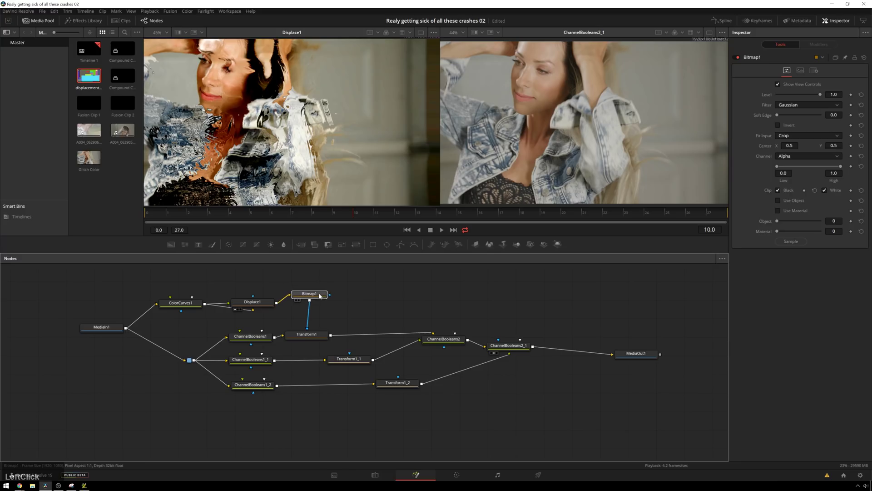
- Show Bitmap1 in the first viewer and set its Channel to Red
key(1)
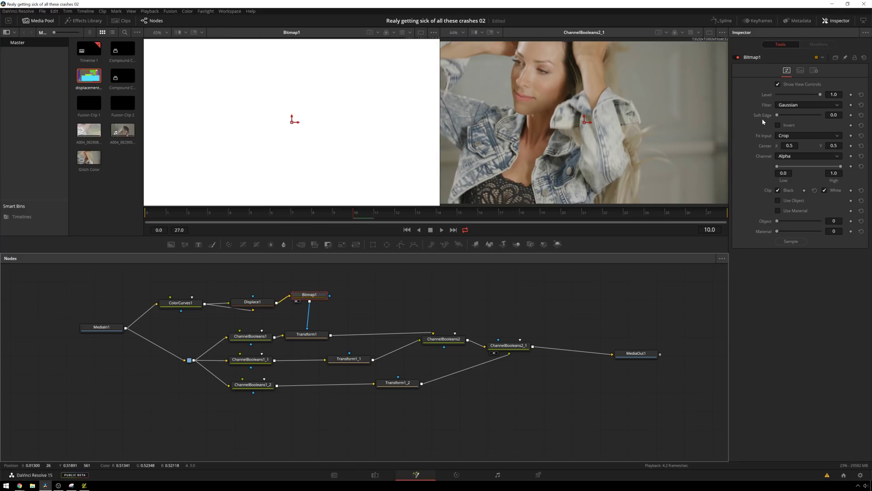
click(790, 157)
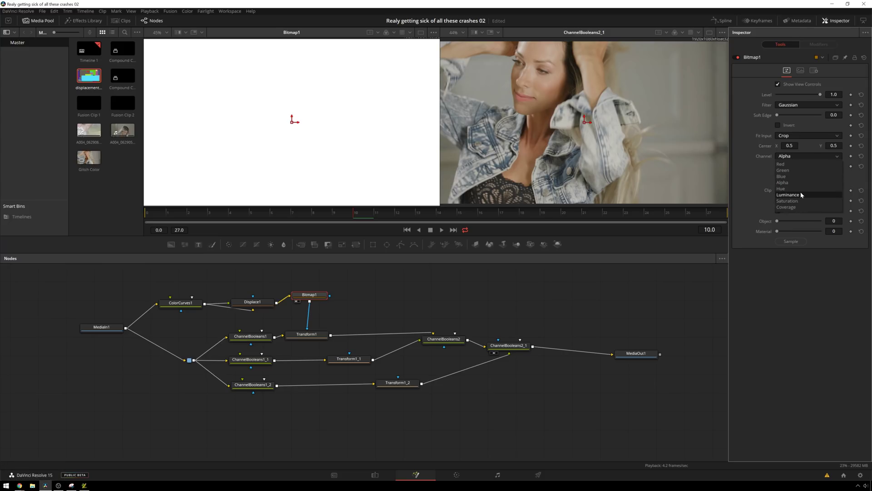
click(790, 164)
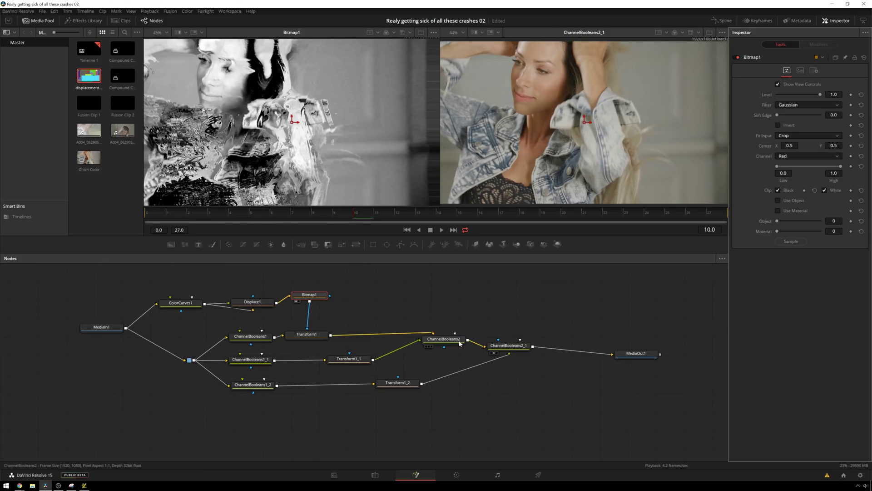
- Move Transform1's center horizontally to X 0.511
click(306, 334)
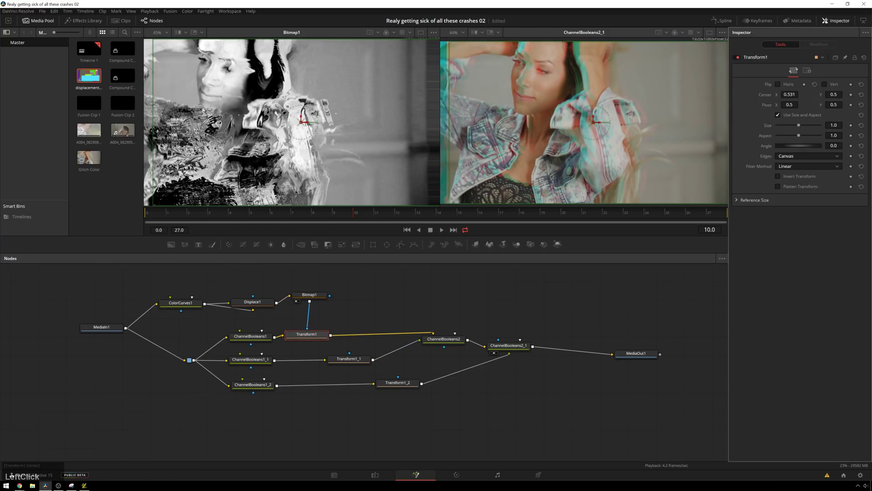
drag(593, 122, 587, 122)
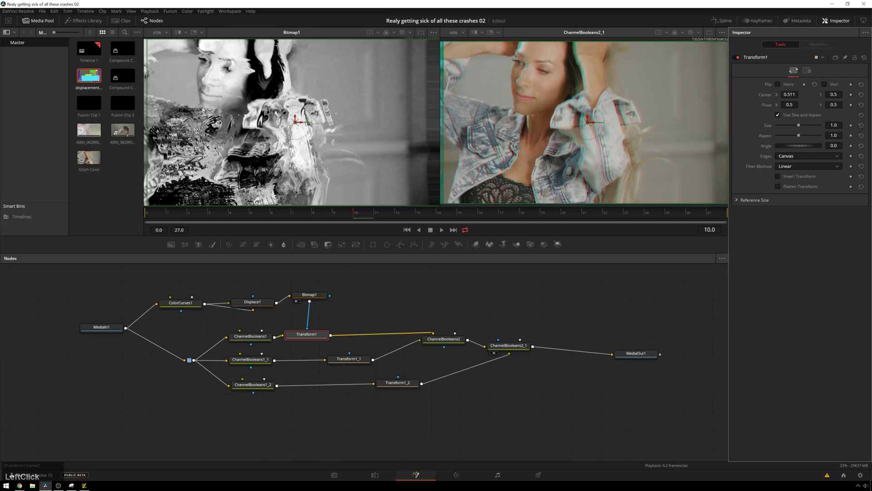
- Steepen the ColorCurves1 curve, moving the black point to In about 0.59, Out 0.015 and the white point to In about 0.743, Out 1.0
click(176, 304)
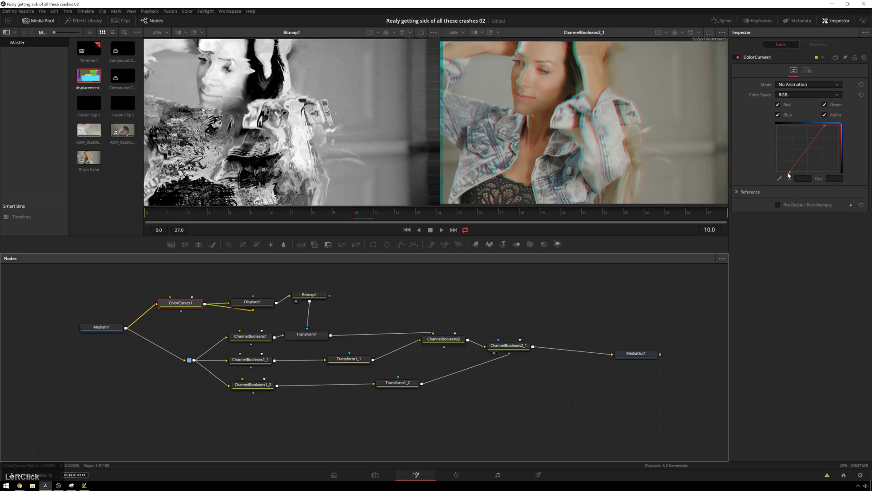
drag(790, 172, 816, 175)
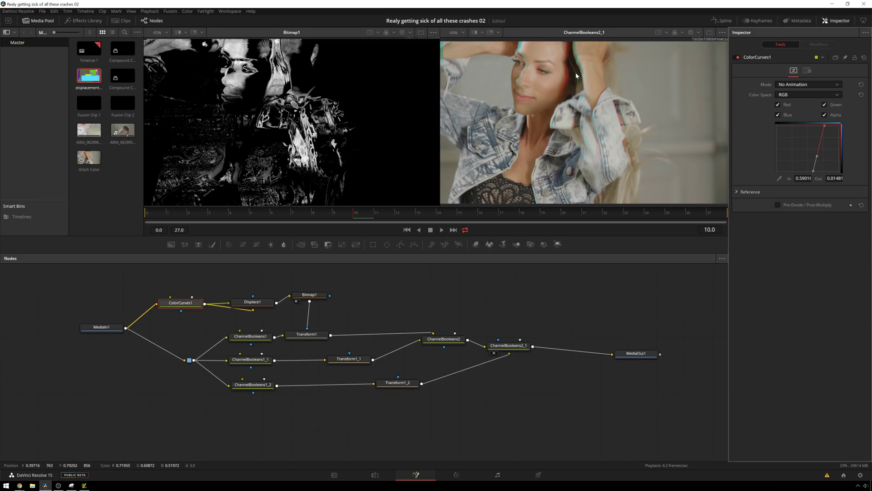
drag(825, 126, 823, 126)
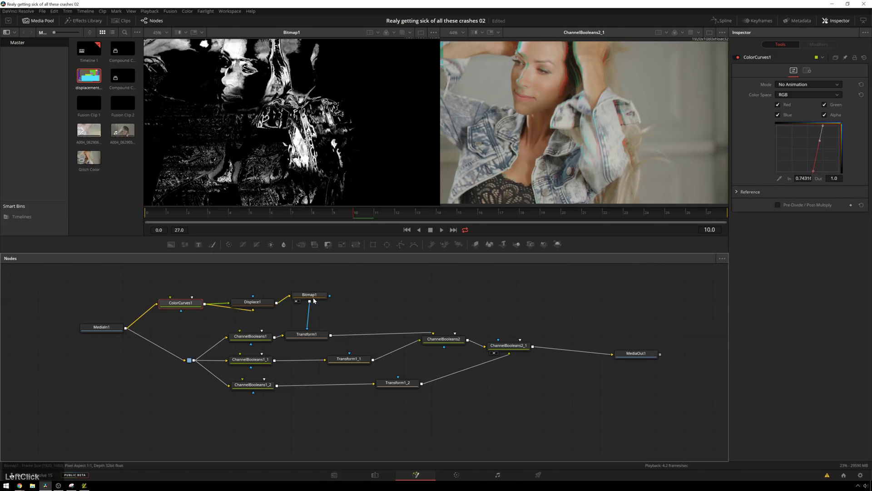
- Shift Bitmap1 closer to Displace1's row and add two more Bitmap nodes beside it
mouse_move(309, 299)
mouse_down()
mouse_move(311, 307)
mouse_move(325, 303)
mouse_up()
click(364, 289)
key(shift+space)
key(KP_Enter)
key(shift+space)
key(KP_Enter)
click(384, 299)
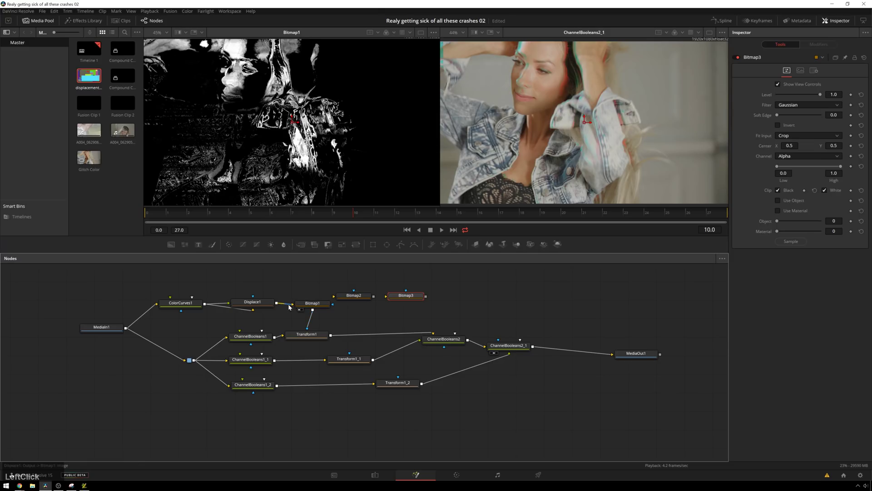
- Set Bitmap2's Channel to Blue and Bitmap3's Channel to Green
click(313, 305)
drag(346, 295, 350, 300)
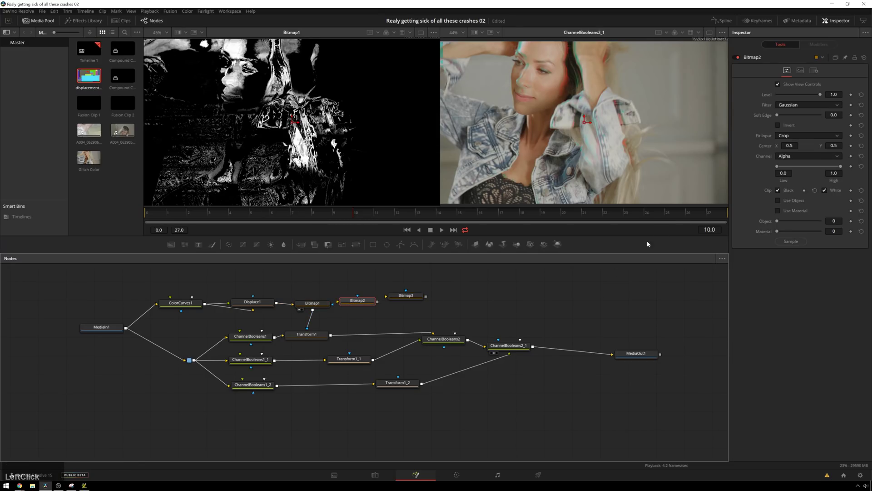
click(799, 156)
click(795, 176)
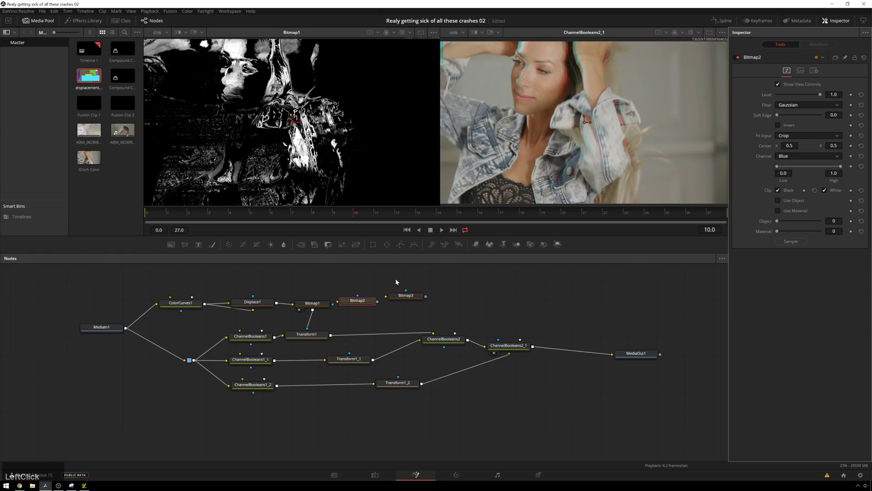
click(403, 298)
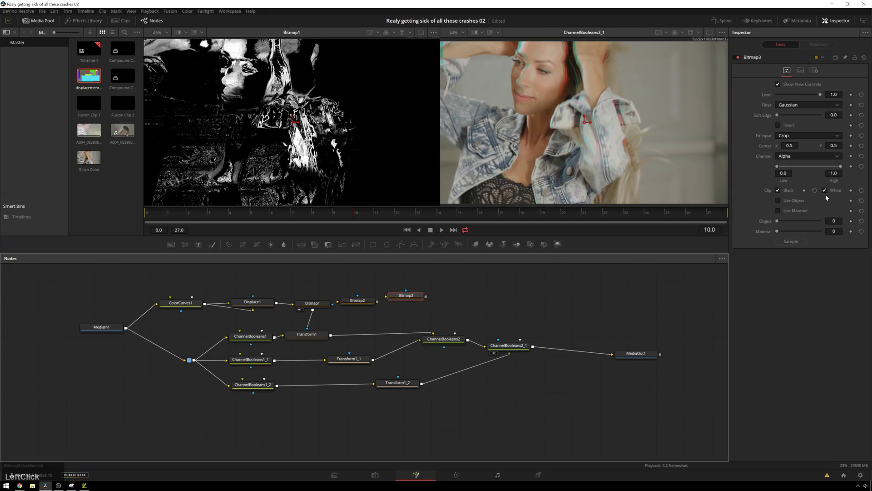
click(799, 156)
click(796, 167)
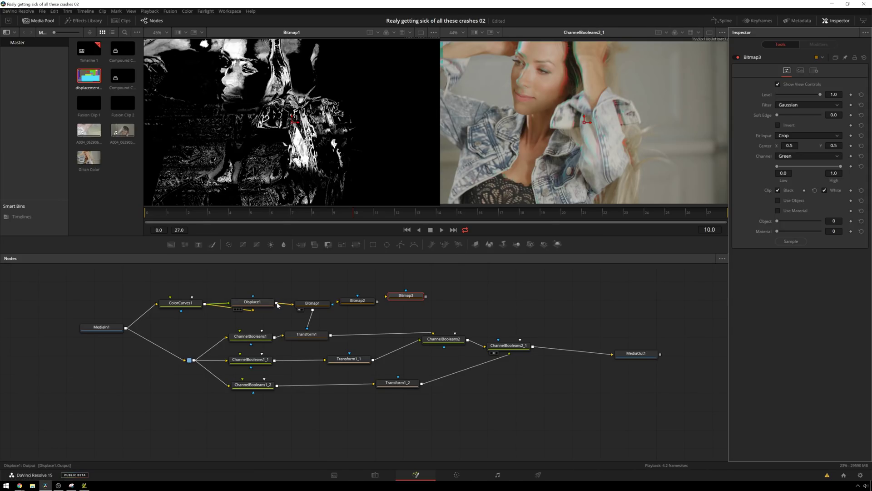
- Connect Displace1 through Bitmap2 to Transform1_1's mask input and through Bitmap3 to Transform1_2's mask input
drag(279, 304, 349, 356)
drag(277, 303, 399, 377)
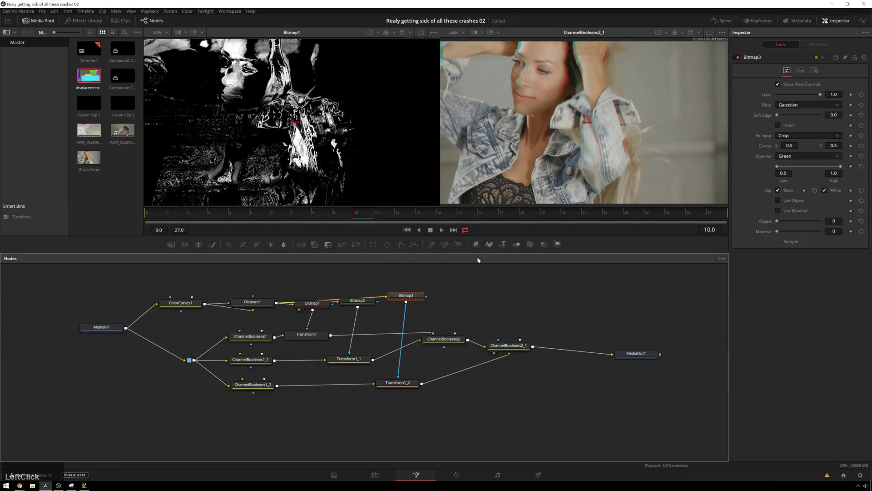
- Adjust Transform1_1's Center Y slightly and show Bitmap2 in the first viewer
click(348, 360)
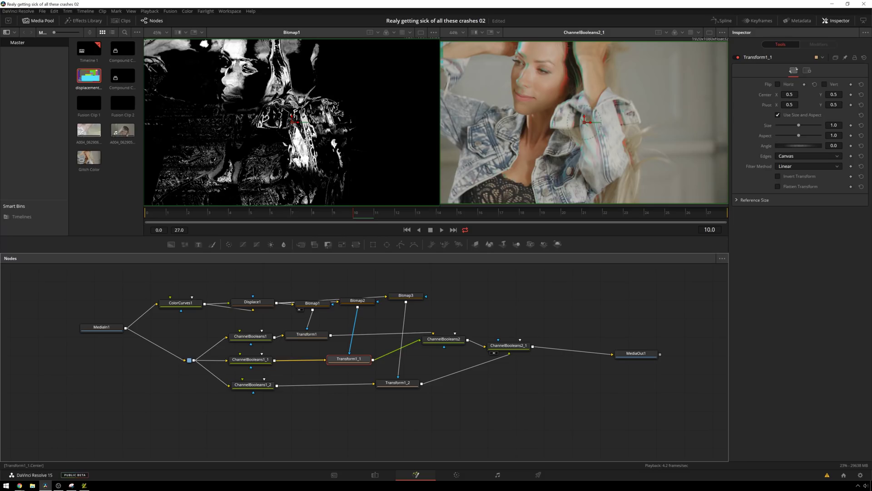
drag(834, 95, 840, 95)
right_click(836, 95)
click(357, 300)
key(1)
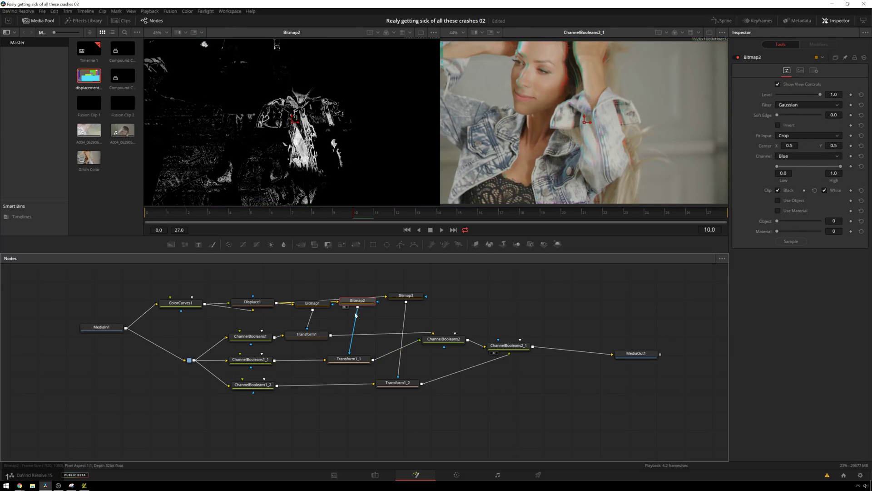
- Set Transform1_2's Size to 1.06 and play the composition to preview the masked channel offsets
click(405, 383)
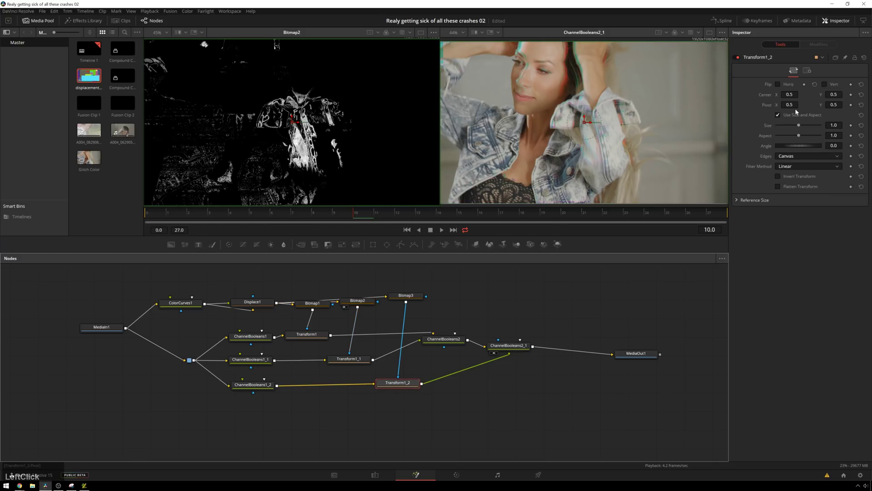
drag(799, 125, 801, 128)
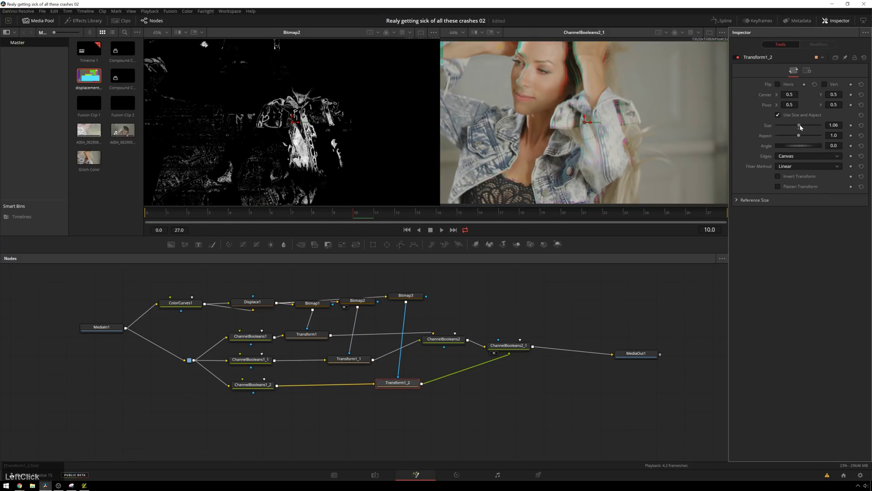
click(572, 318)
key(space)
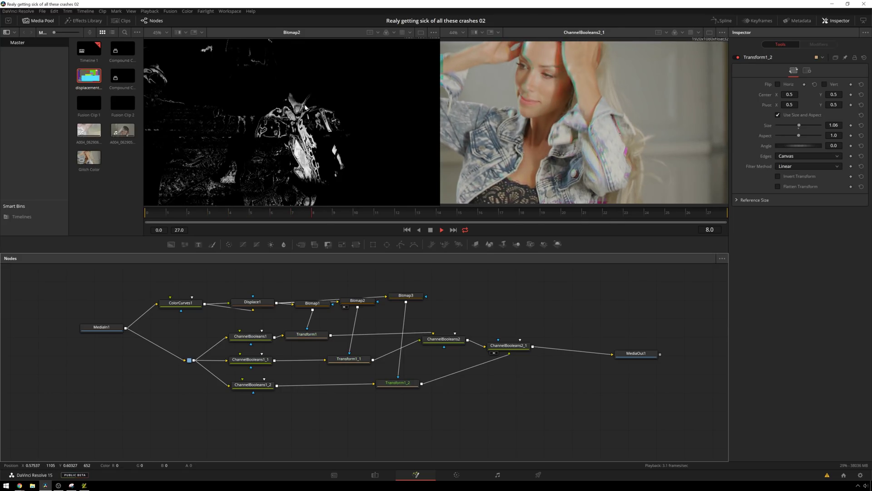
key(space)
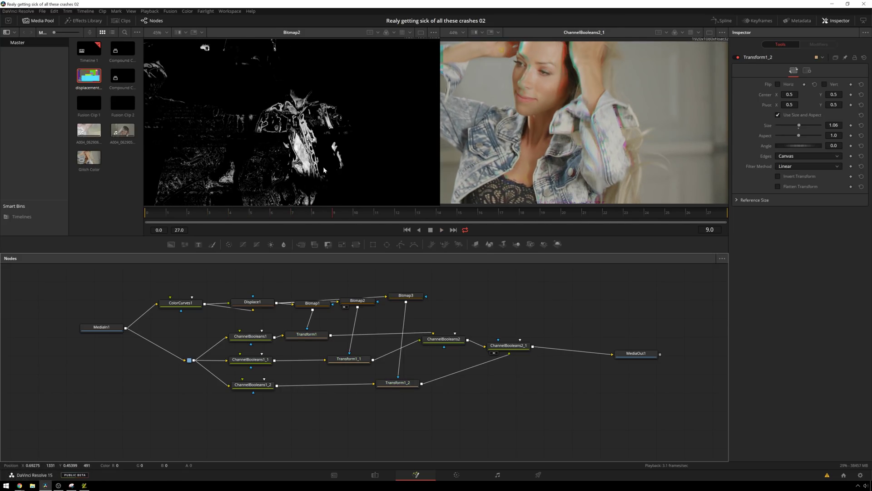
- Move MediaIn1 aside and insert a new Transform node between it and ColorCurves1
drag(97, 332, 62, 342)
key(shift+space)
text(bit)
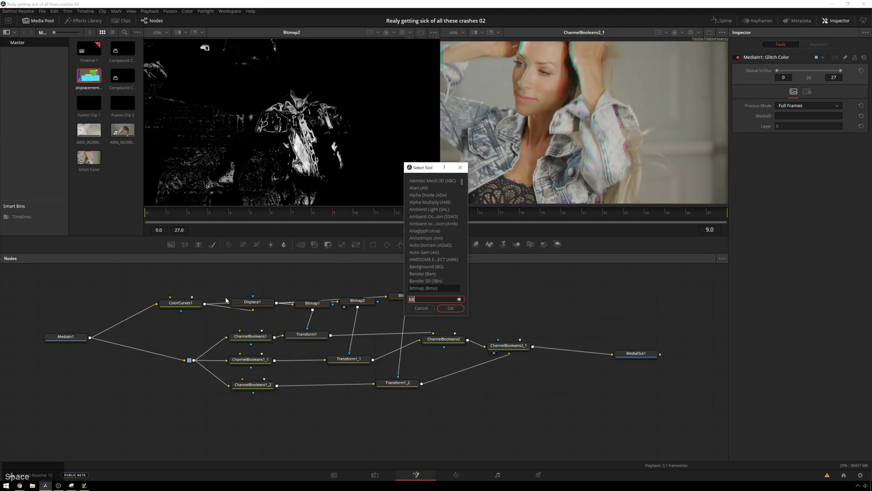
text(xf)
key(Return)
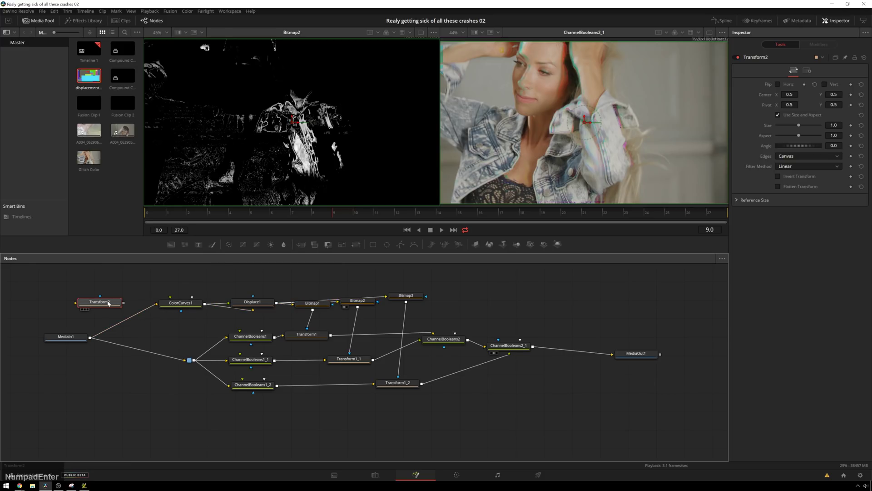
drag(106, 304, 130, 322)
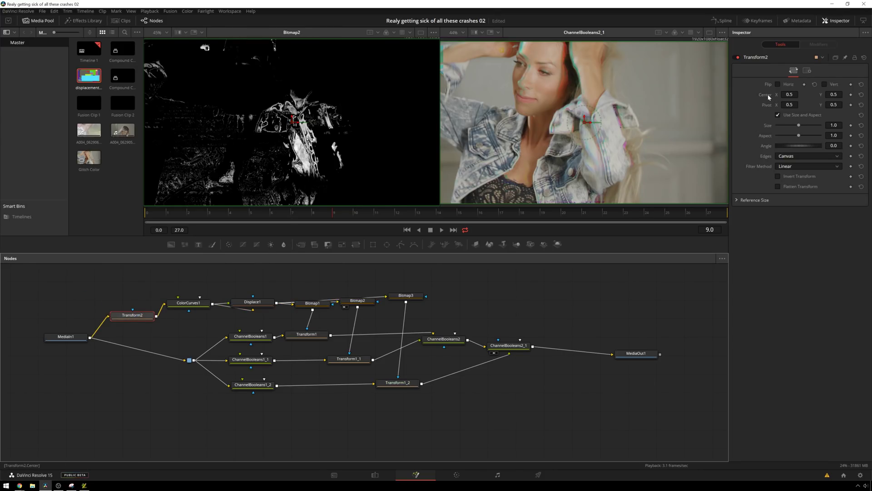
- Modify Transform2's Center with Perturb, trying Duplicate for its Edges first and settling on Mirror
click(793, 157)
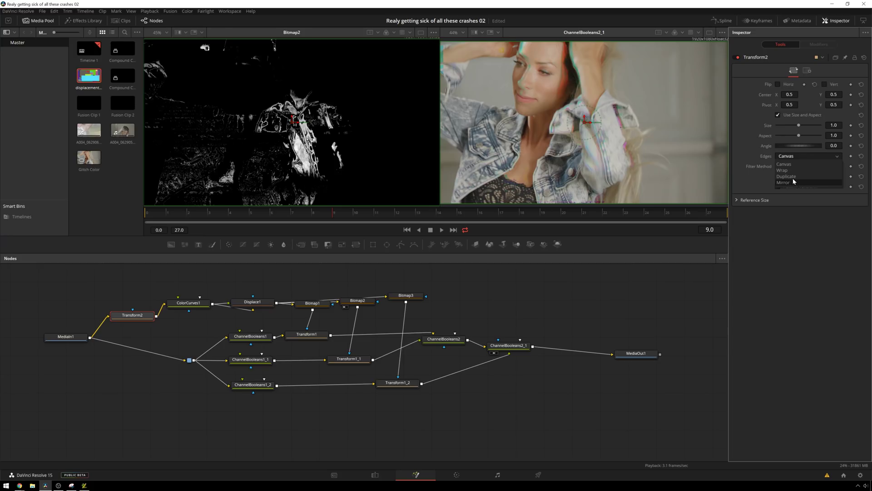
click(793, 179)
right_click(771, 95)
mouse_move(806, 125)
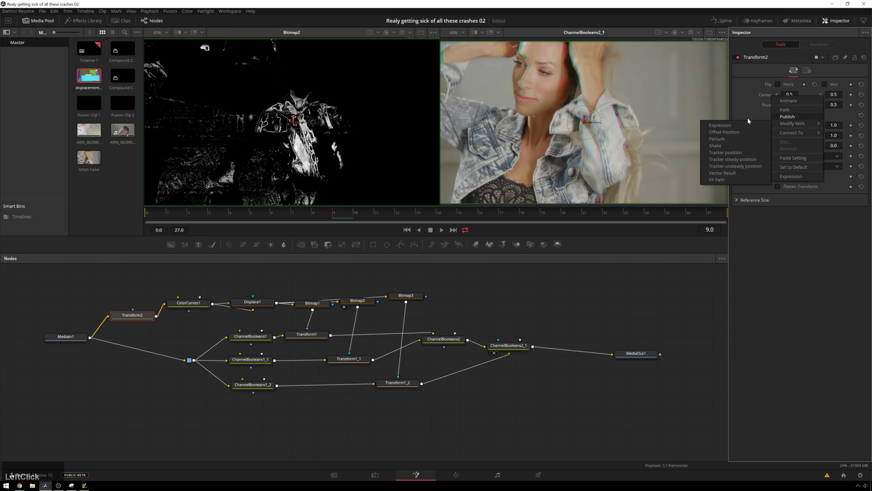
click(738, 140)
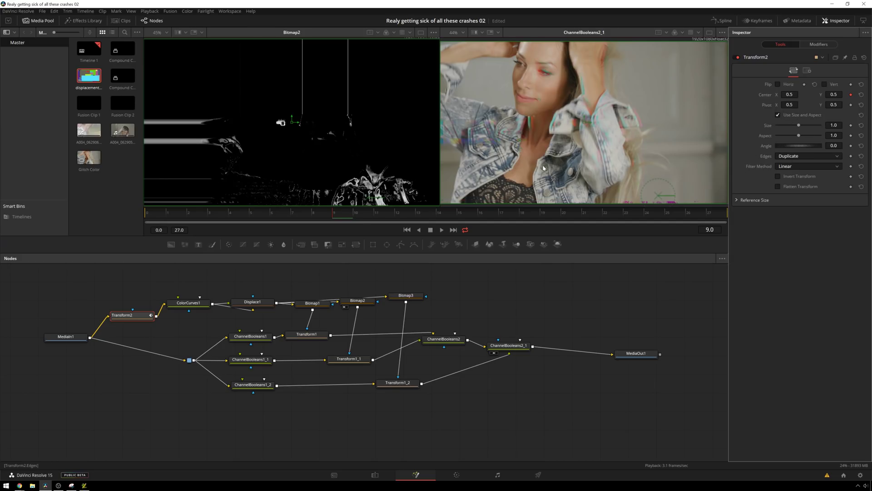
click(791, 156)
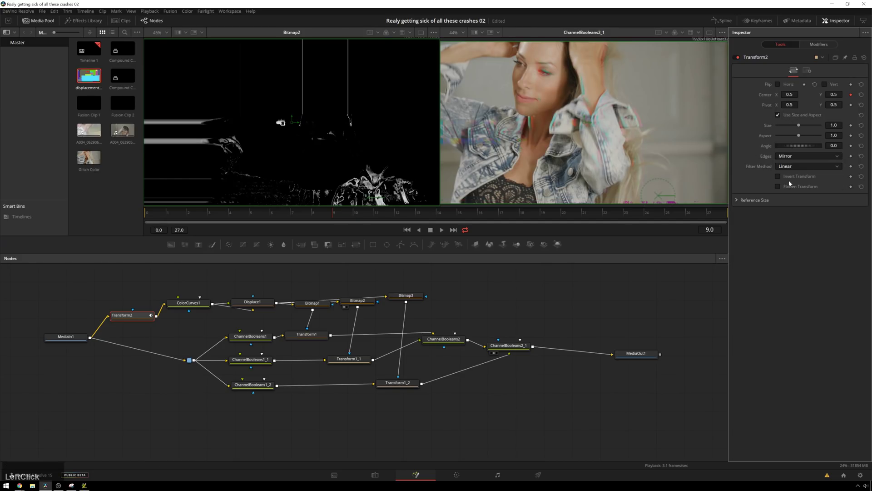
click(789, 177)
- Set the Perturb1 modifier's X Scale and Y Scale to 0.1 and play the composition to preview it
click(820, 45)
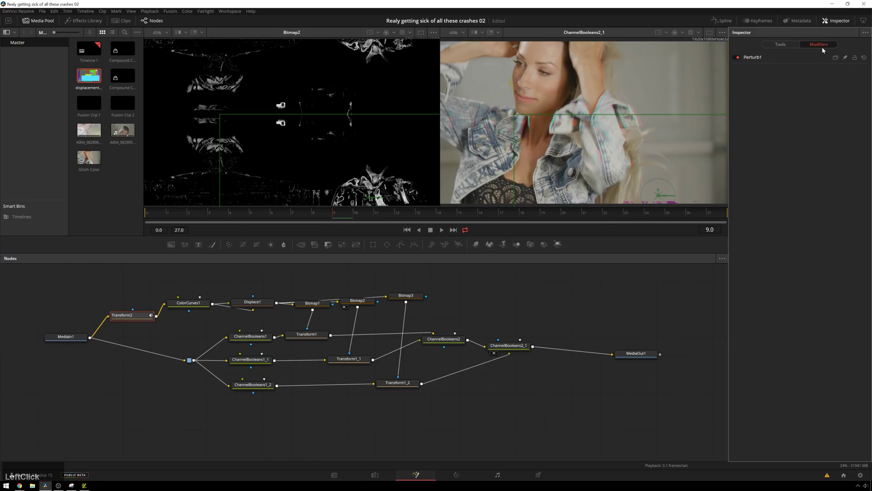
click(752, 59)
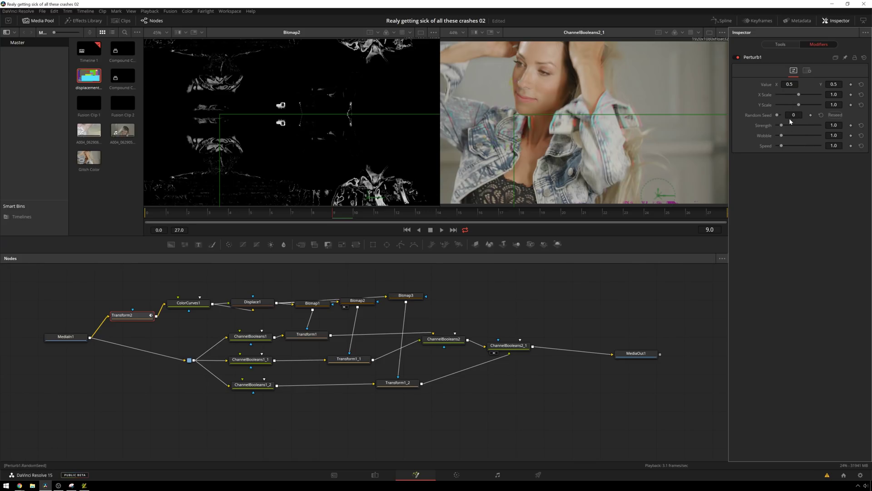
click(833, 94)
key(KP_Enter)
text(0.1)
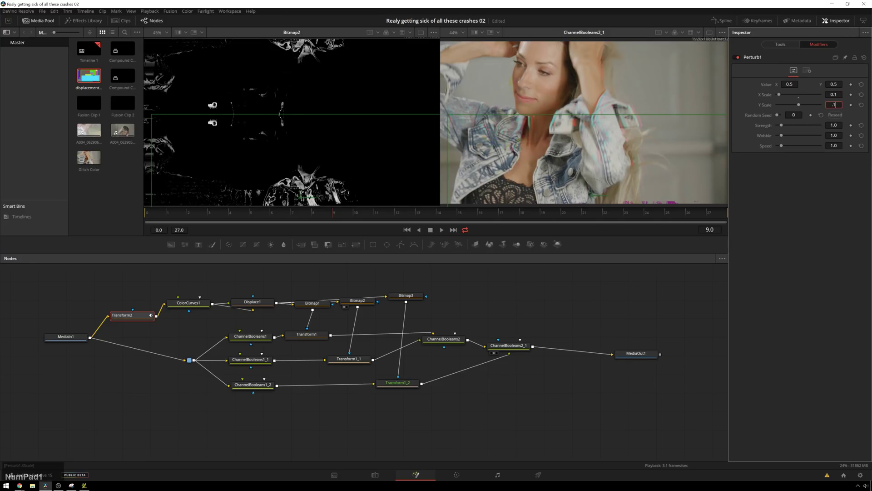
key(KP_Enter)
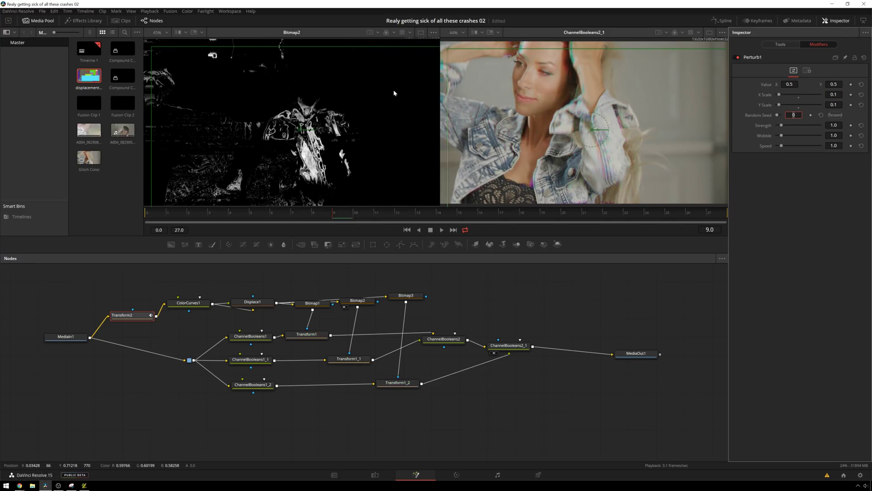
click(811, 202)
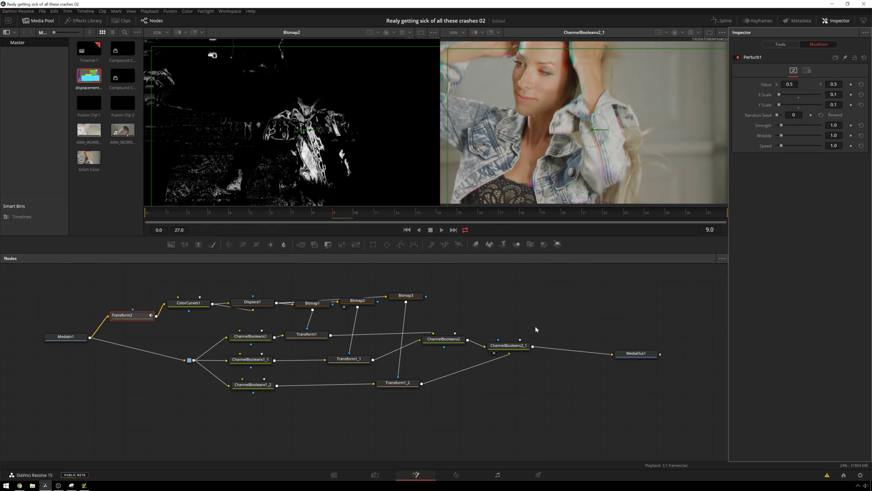
key(space)
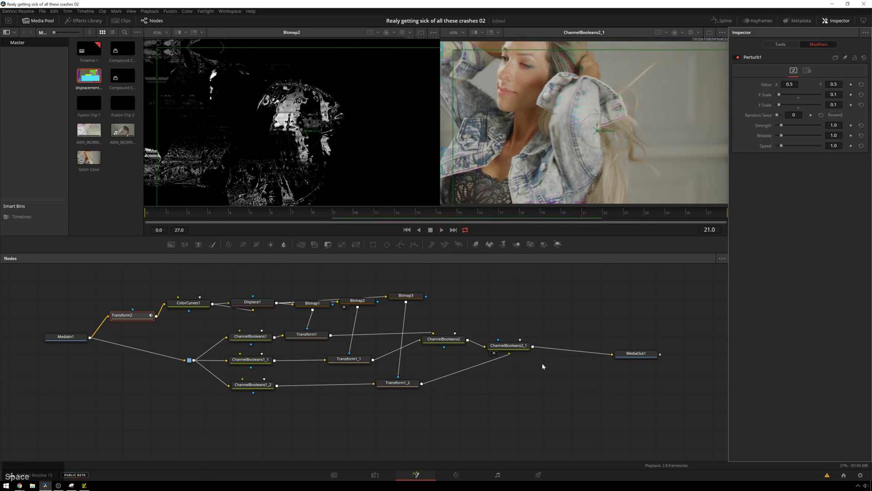
- Show ColorCurves1 in the first viewer and play the composition to preview the perturbed, high-contrast clip
click(516, 349)
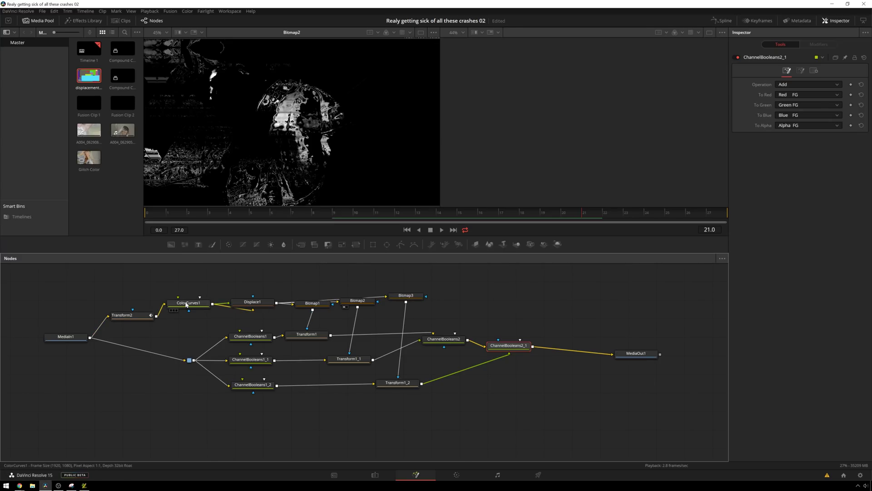
click(187, 304)
key(1)
key(space)
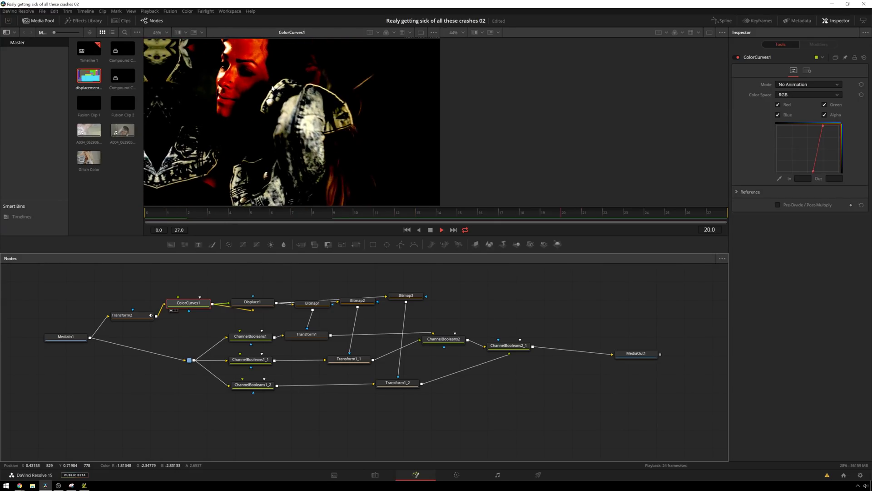
key(space)
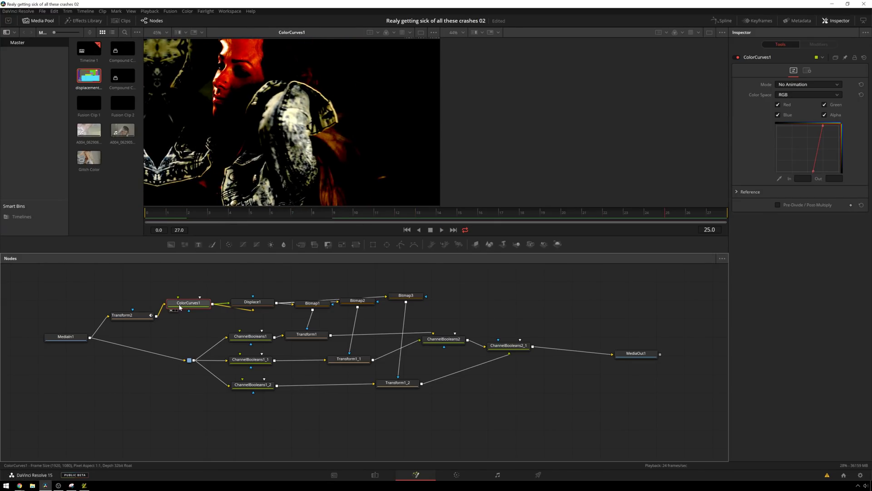
- Set the X Scale and Y Scale of Transform2's Perturb1 modifier to 0.2 and play the composition to preview the shake
click(139, 316)
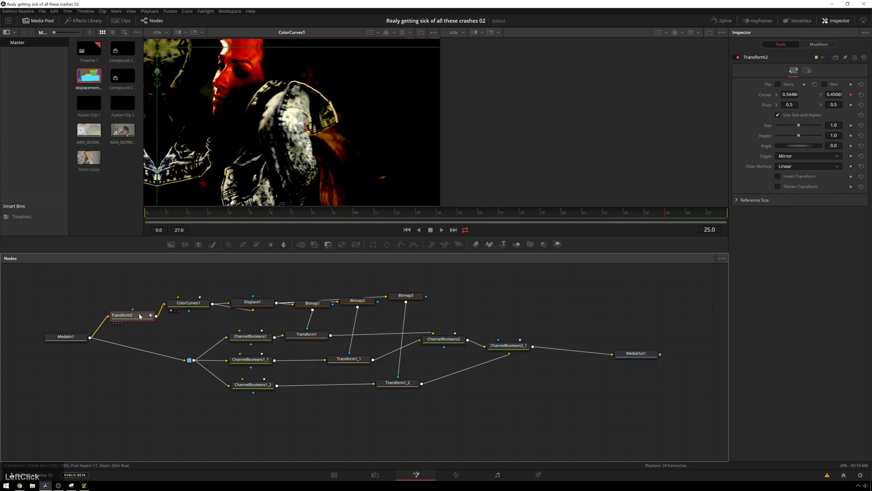
click(818, 44)
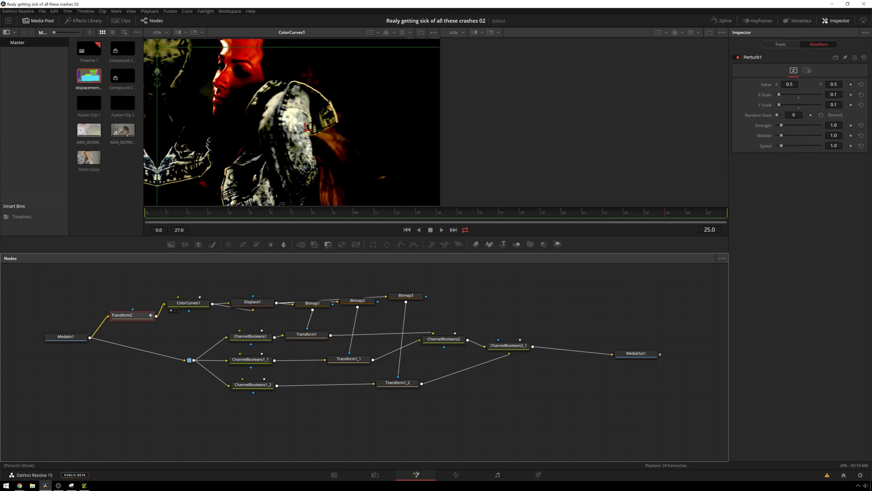
click(834, 94)
text(0.2)
key(KP_Enter)
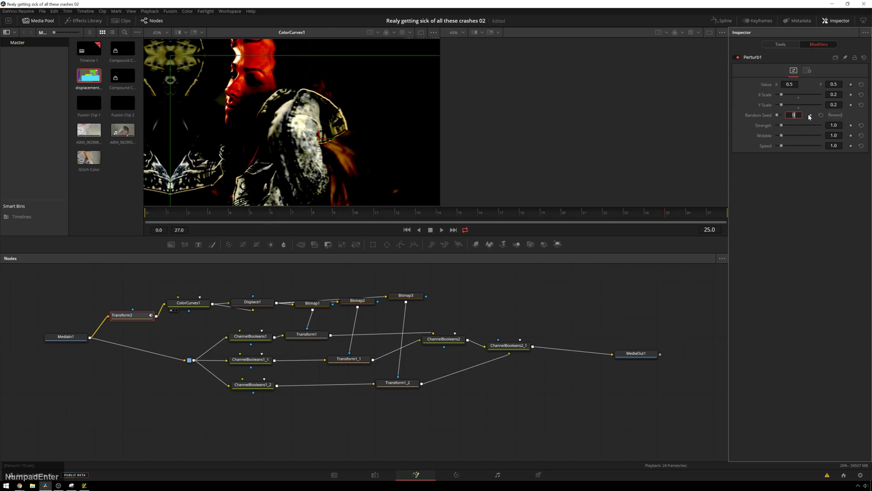
click(196, 292)
key(space)
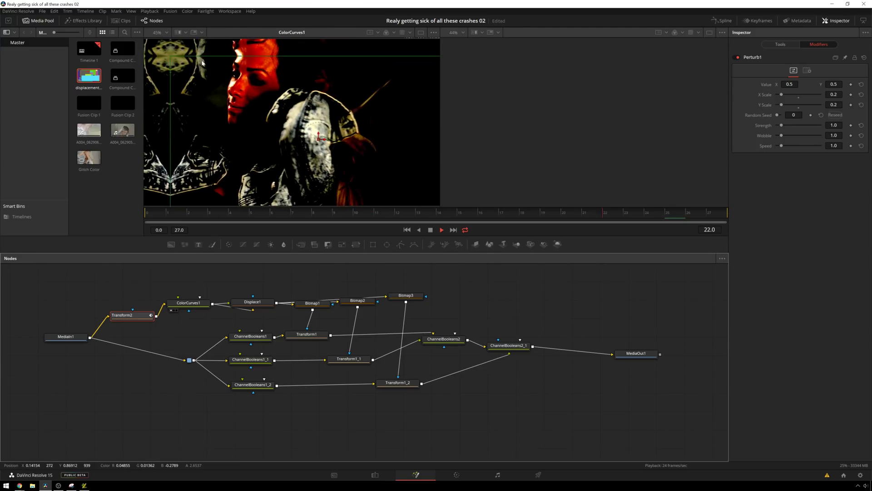
key(space)
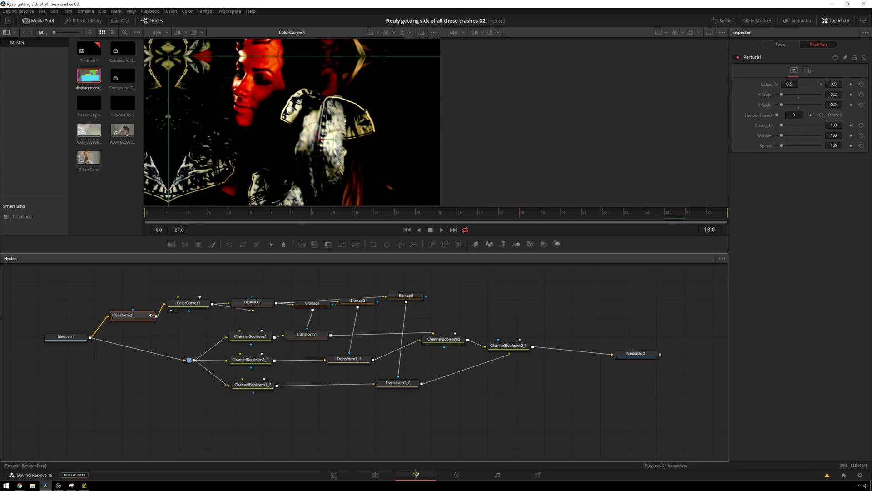
- Try different Random Seed values for the Perturb1 modifier
right_click(797, 117)
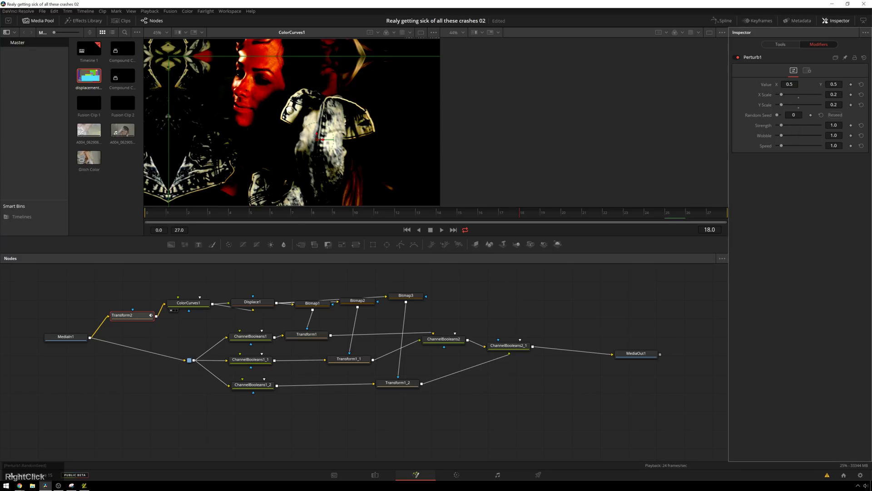
right_click(793, 113)
click(781, 192)
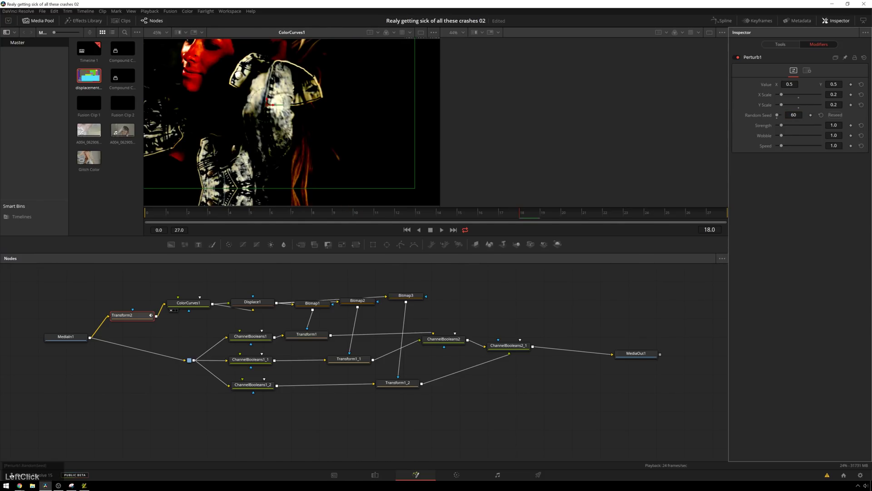
drag(794, 115, 852, 115)
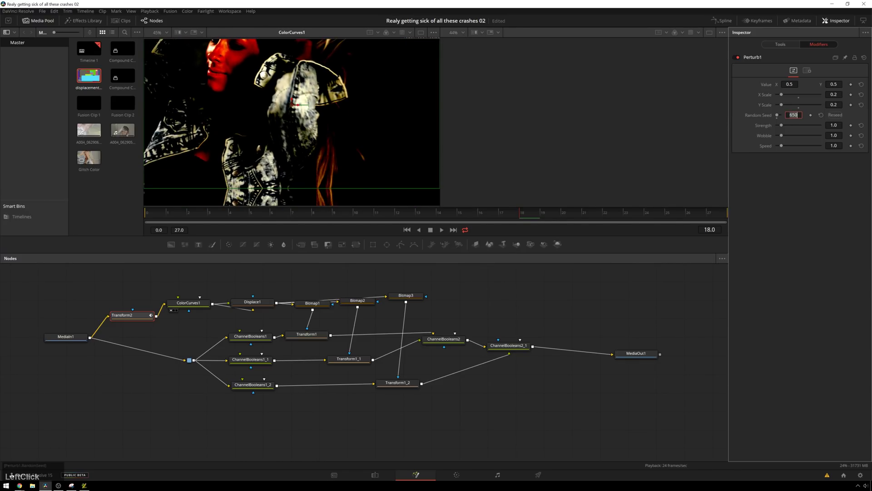
- Drive the Perturb1 modifier's Random Seed with the expression "time" and play the composition to preview it
text(=)
key(Return)
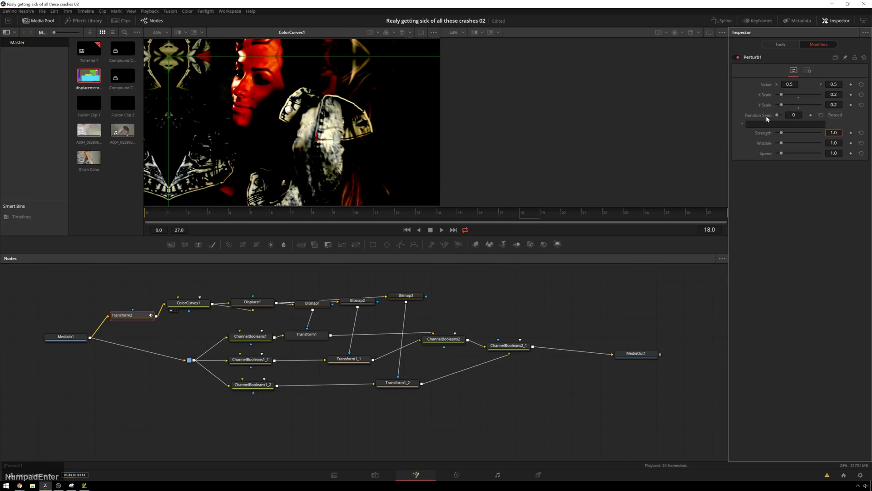
click(767, 121)
text(time)
key(Return)
click(223, 279)
key(space)
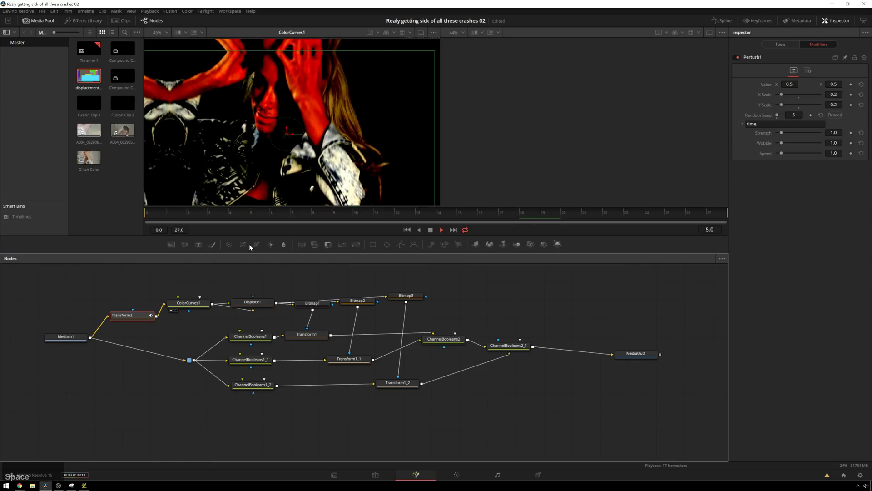
- Set the Perturb1 modifier's X Scale and Y Scale to 0.15 and play the composition to preview the motion
click(838, 94)
text(.15)
key(Tab)
text(.15)
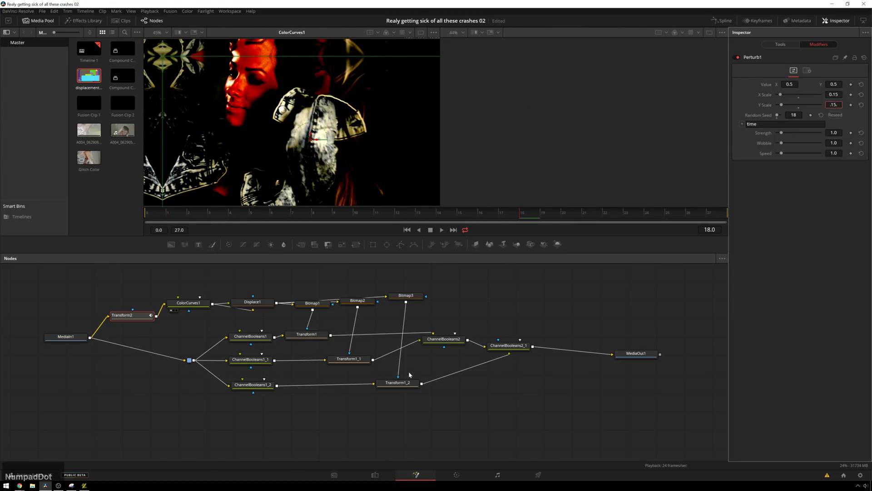
key(Return)
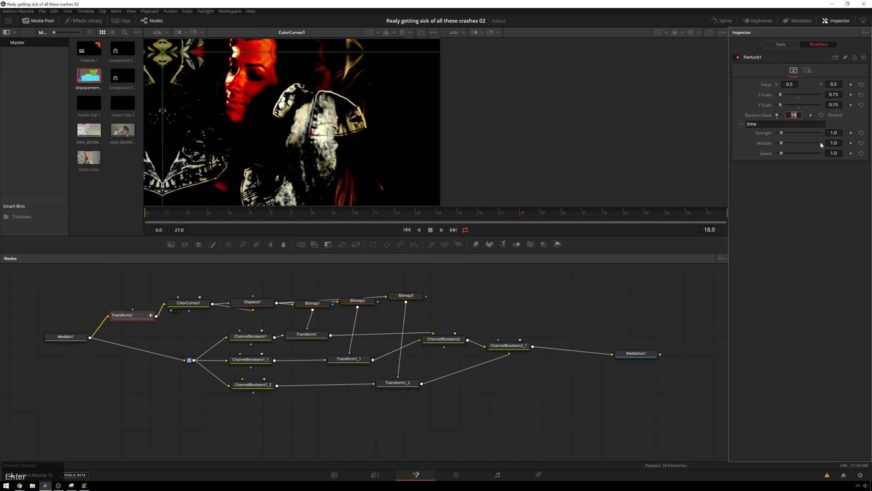
click(497, 271)
key(space)
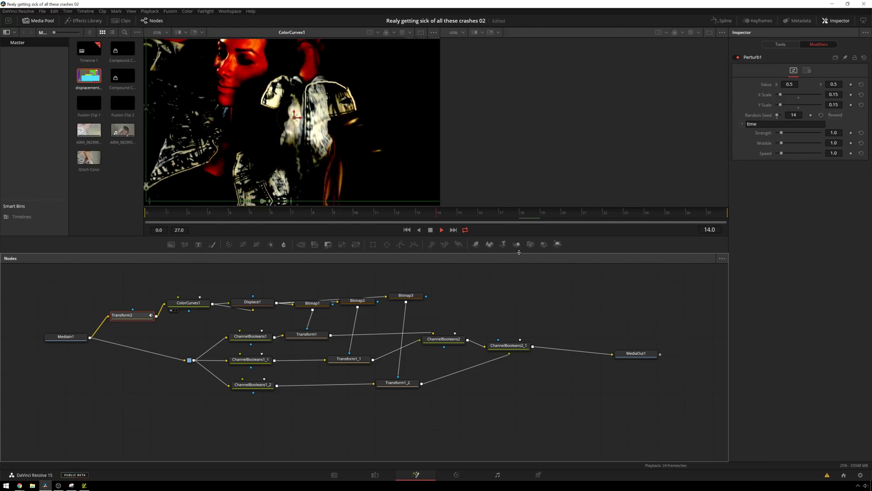
key(space)
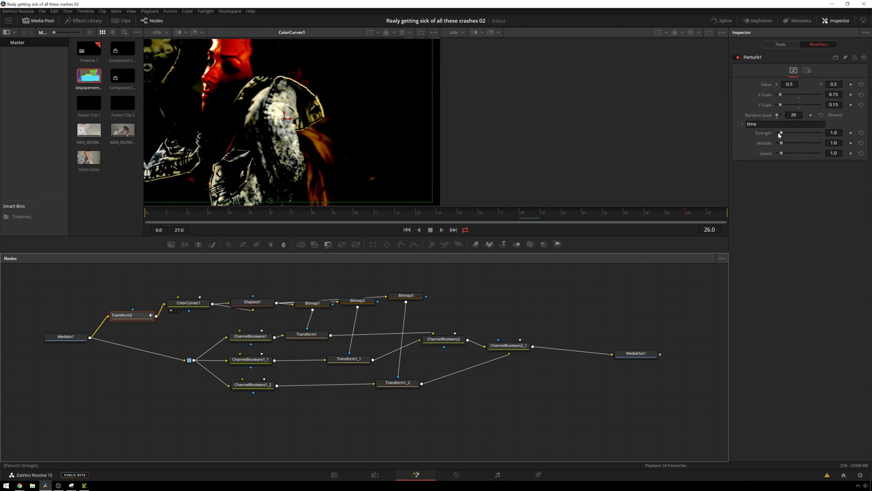
- Set the Perturb1 modifier's Strength to 0.94 and play the composition to check the motion
drag(781, 134, 780, 135)
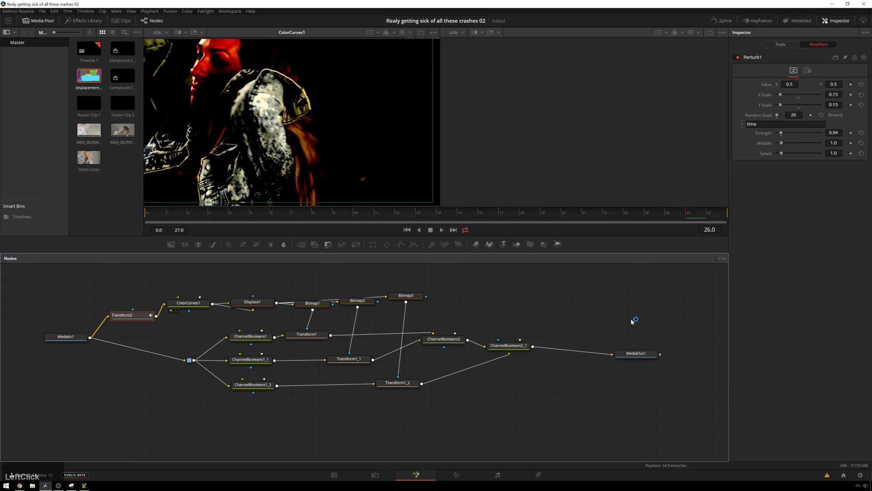
key(space)
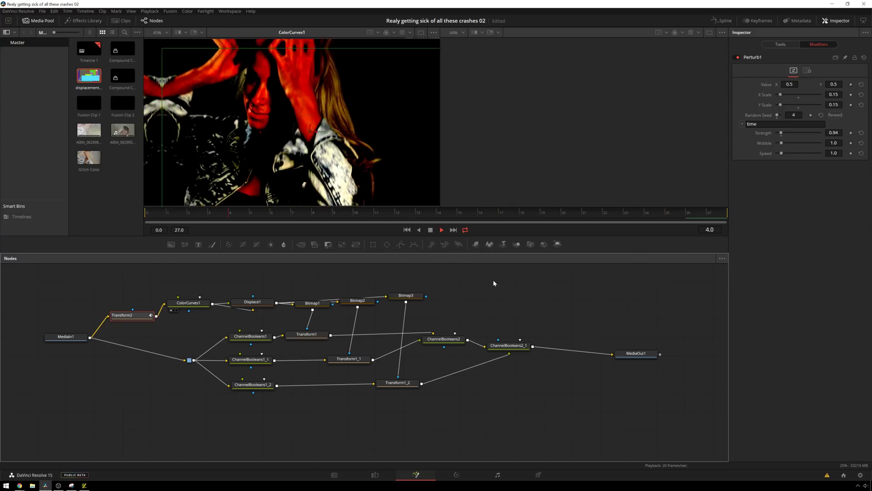
key(space)
- Show Transform2 in the first viewer and MediaOut1 in the second, and play the composition to compare them
key(1)
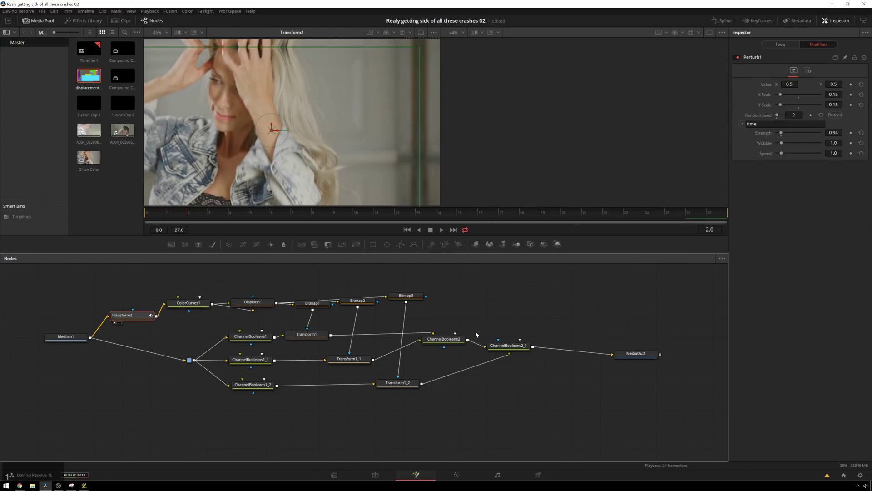
click(638, 354)
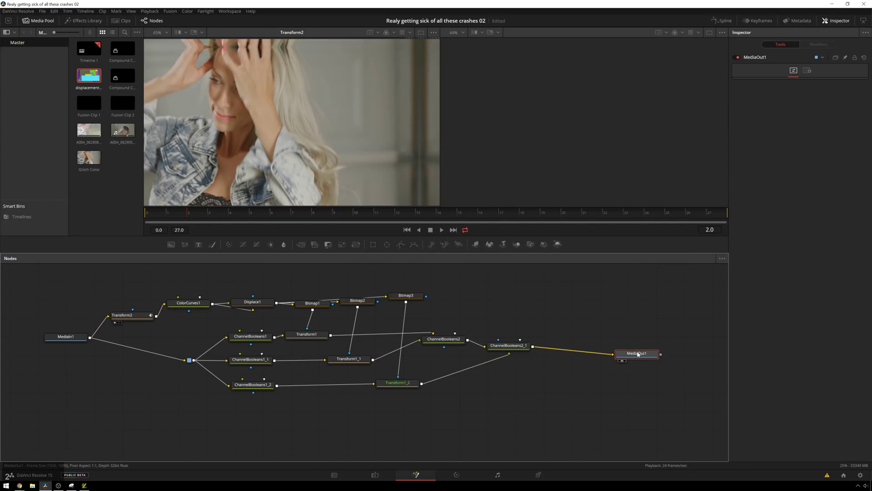
key(2)
key(space)
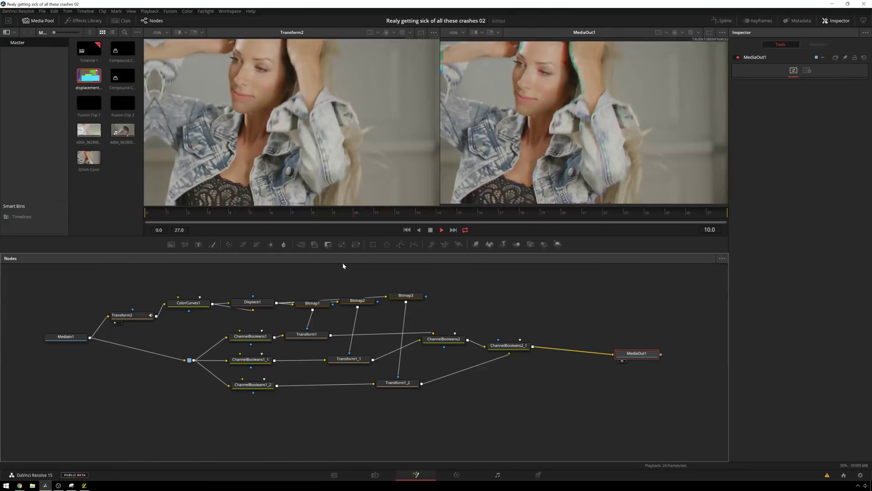
- Remove Transform2 from the first viewer and play MediaOut1 alone, pausing to inspect the glitched edges
click(141, 316)
key(1)
key(space)
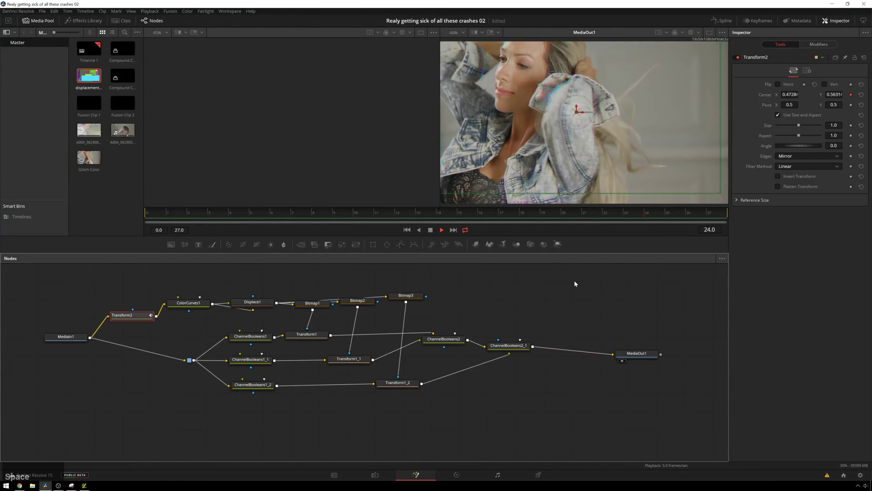
click(639, 355)
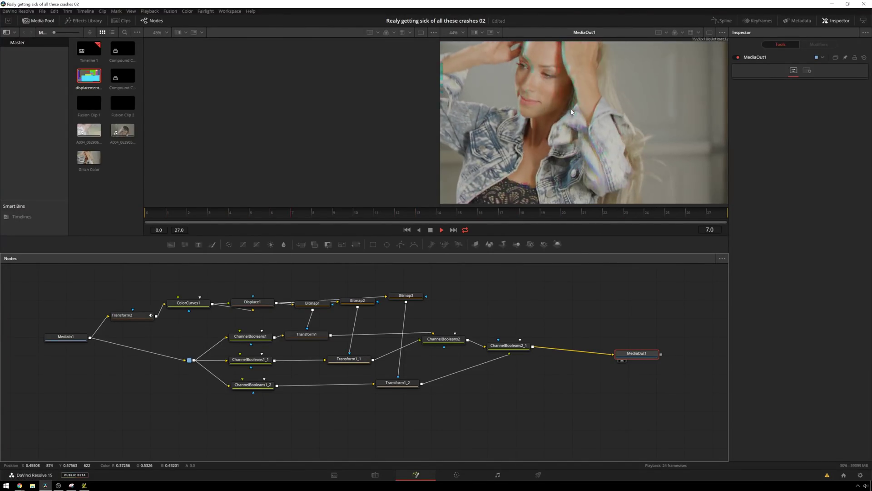
key(space)
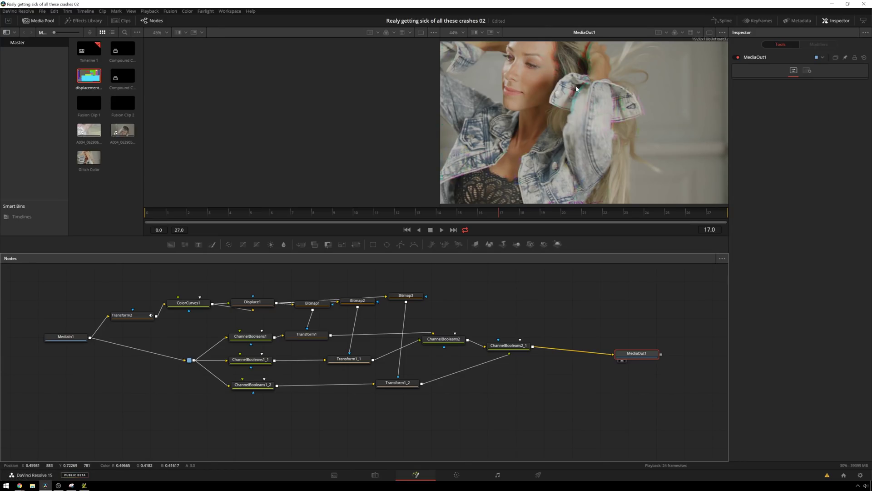
key(space)
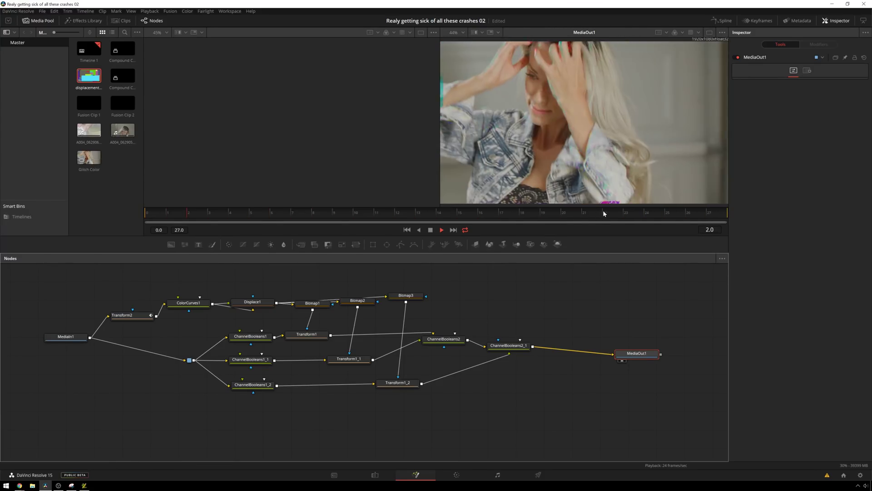
key(space)
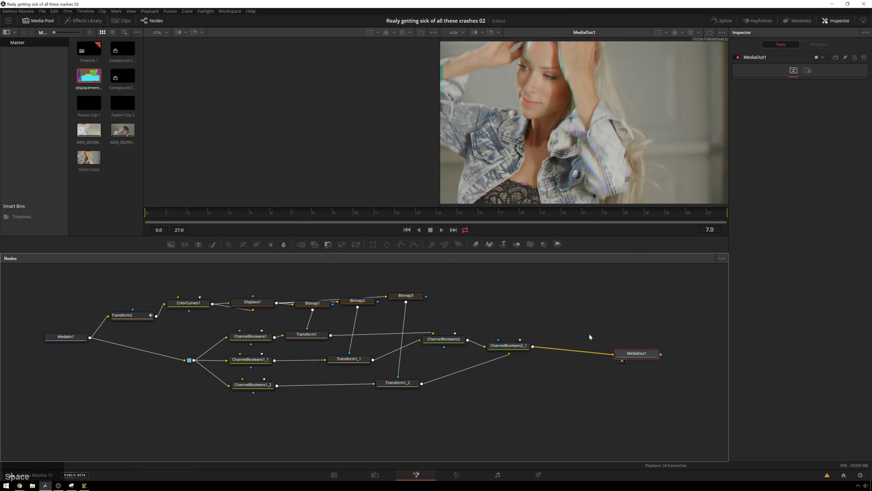
- Move MediaIn1 below the other nodes and insert a Merge node between ChannelBooleans2_1 and MediaOut1
click(579, 388)
drag(72, 338, 58, 411)
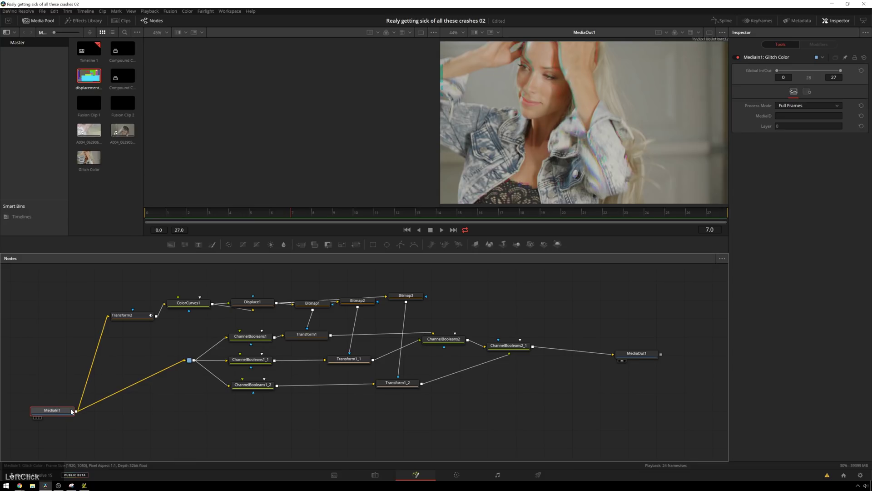
click(528, 421)
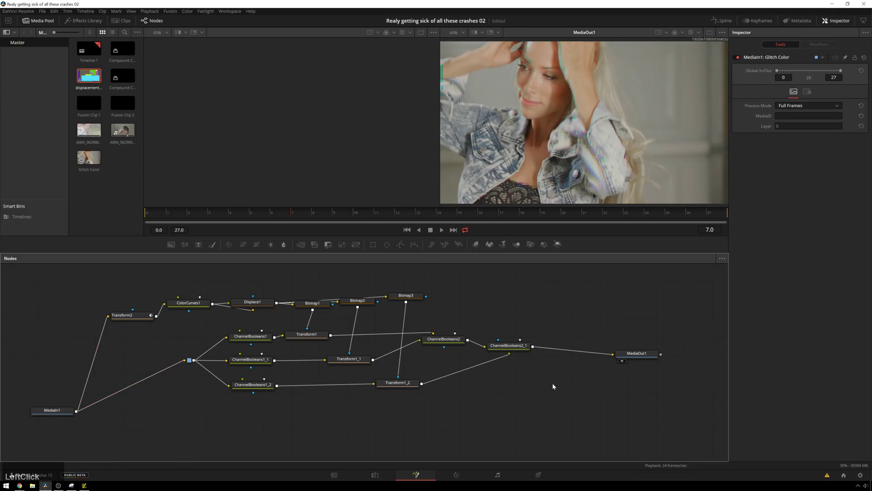
key(shift+space)
text(xf)
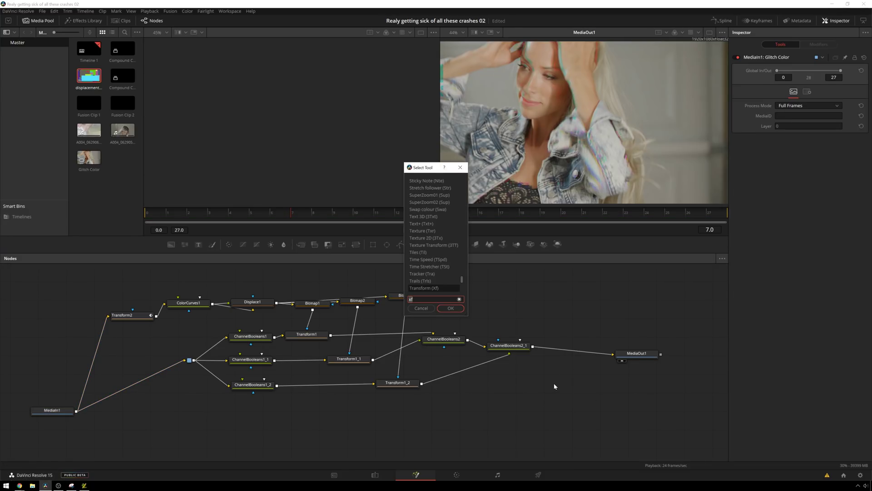
text(mer)
key(Return)
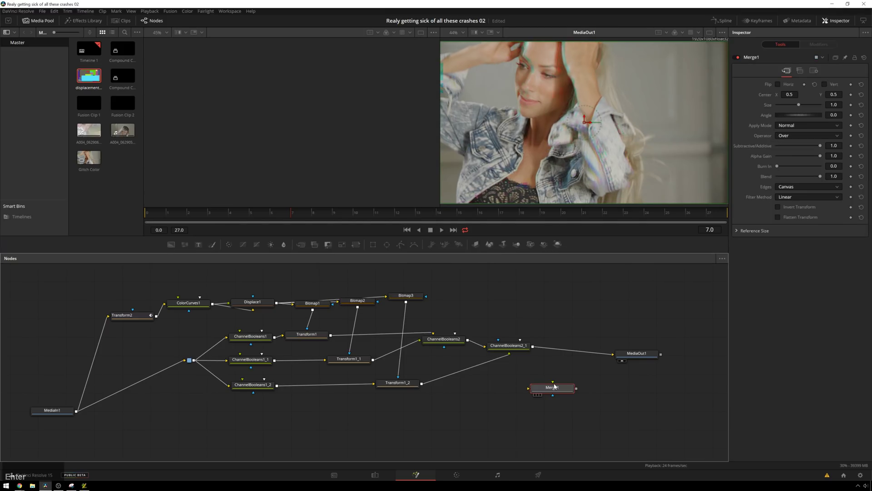
drag(555, 386, 579, 381)
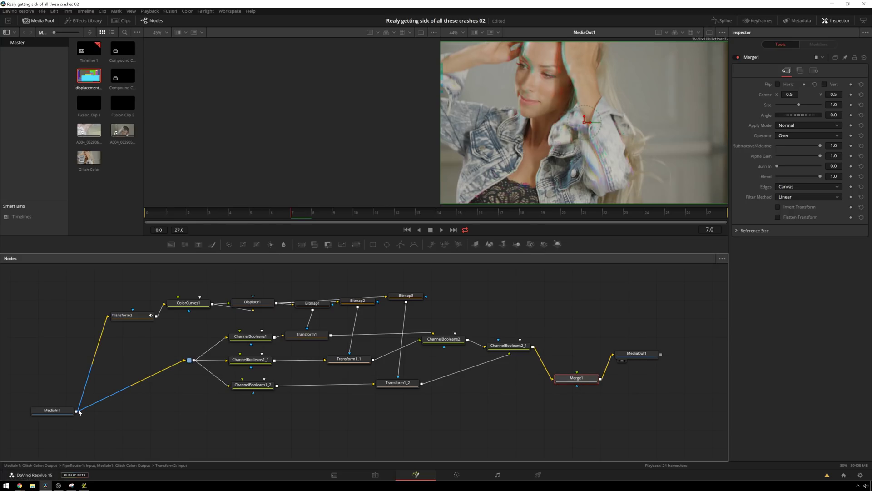
- Connect MediaIn1 to Merge1's foreground input and preview the composition with the merge's apply mode set to Difference
drag(45, 413, 45, 397)
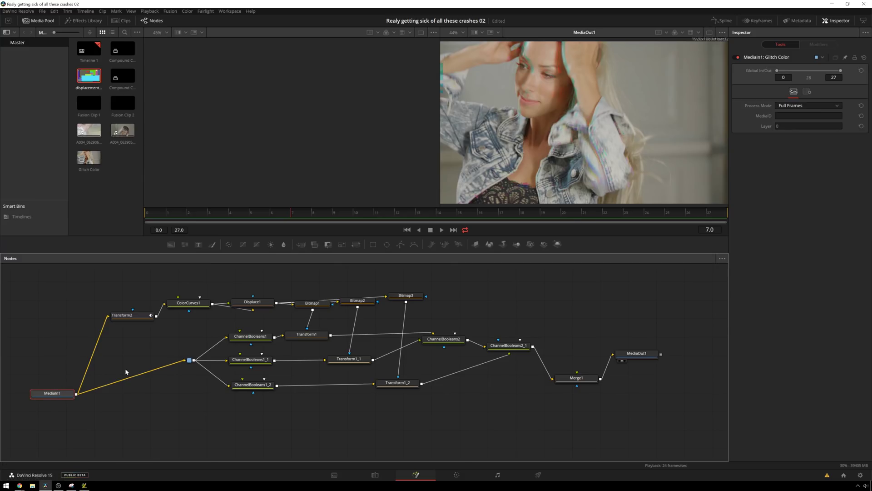
drag(74, 397, 583, 401)
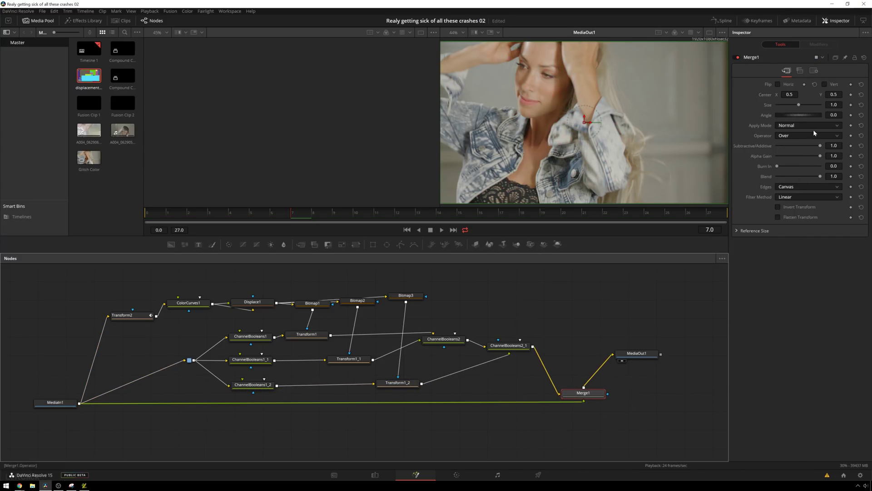
click(786, 126)
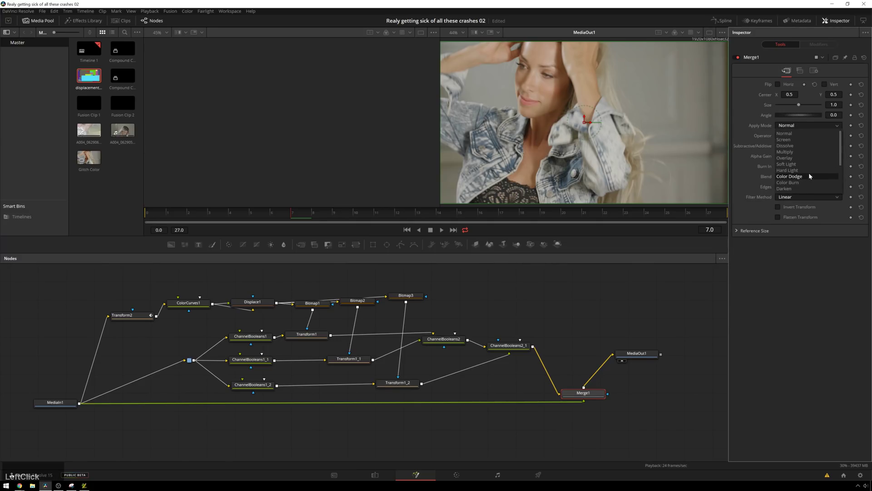
scroll(807, 169, down, 3)
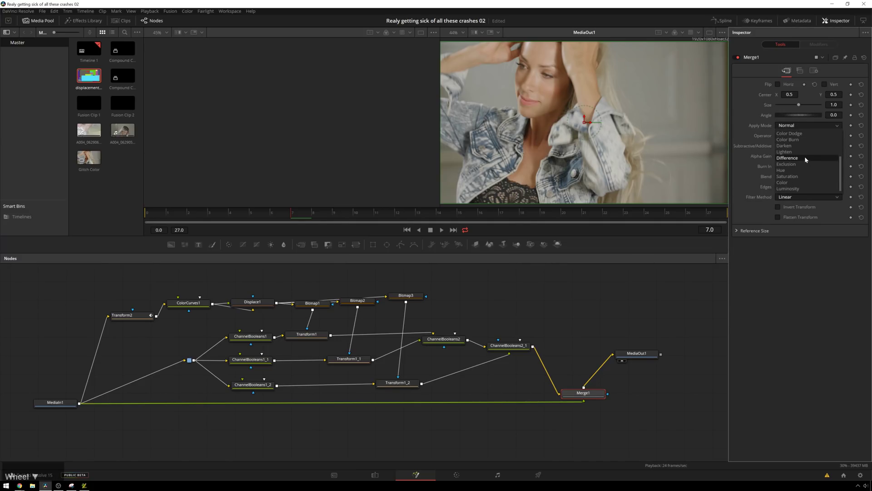
click(806, 159)
key(space)
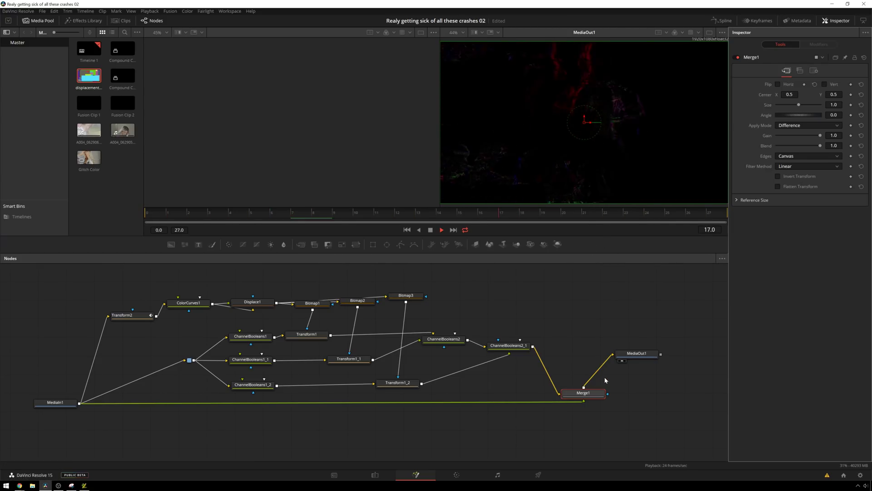
key(space)
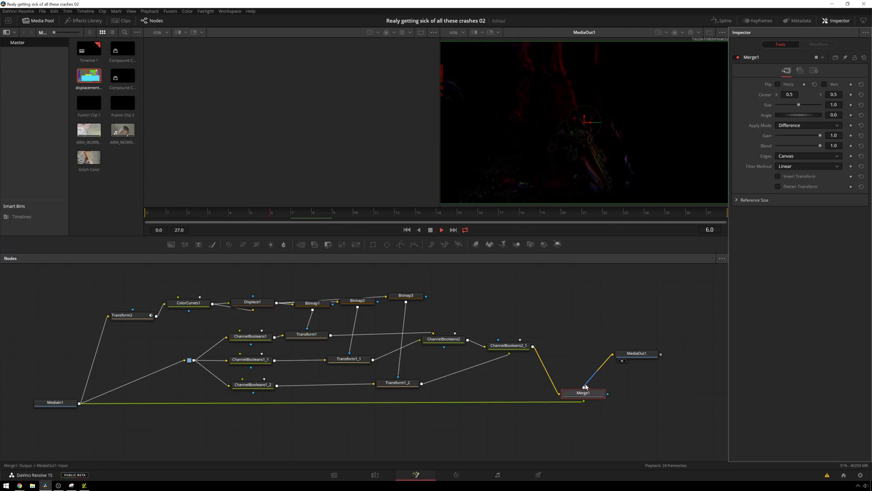
- Move Merge1 closer to ChannelBooleans2_1 and insert a second Merge node between Merge1 and MediaOut1
drag(596, 397, 571, 384)
key(space)
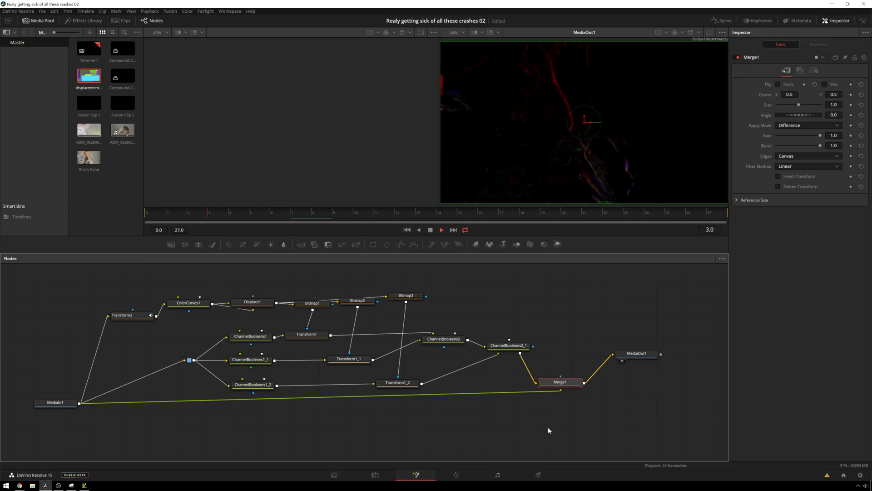
click(558, 388)
drag(558, 389, 547, 381)
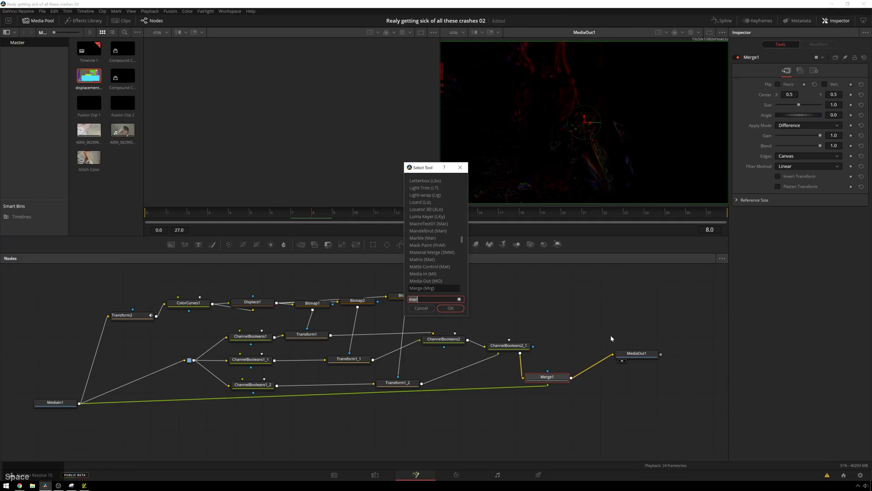
key(Return)
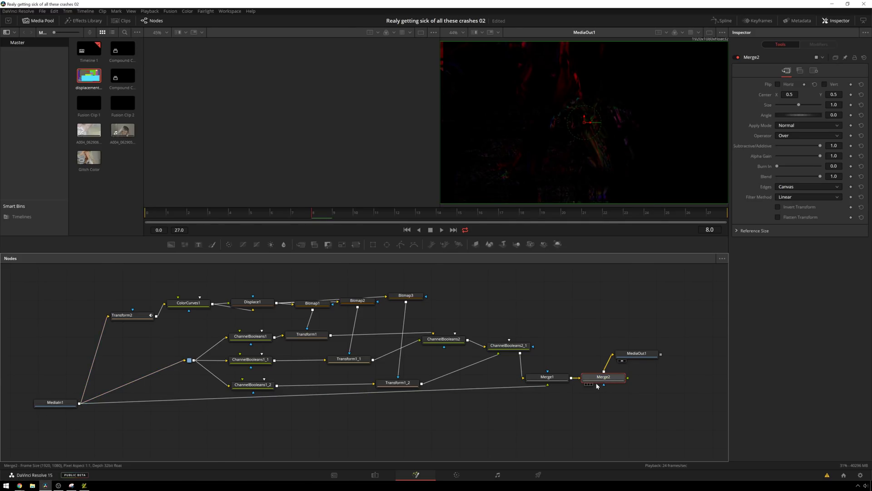
drag(597, 380, 607, 394)
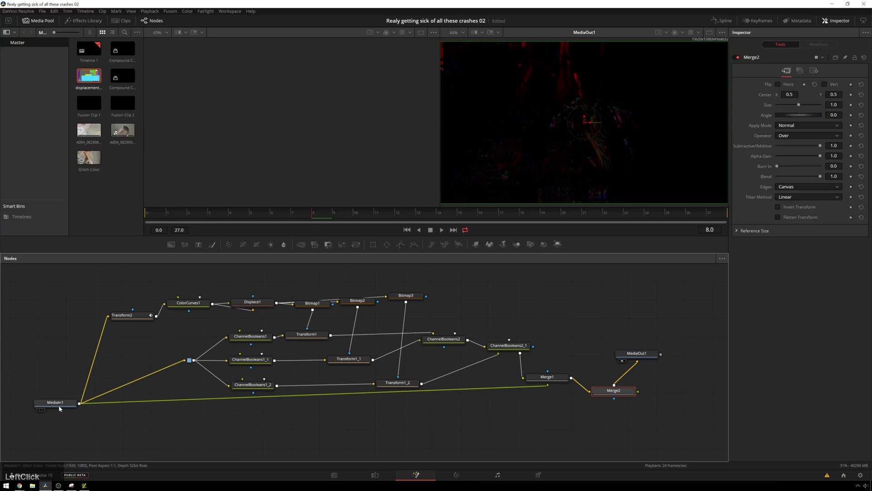
- Feed MediaIn1 into Merge2 as the background beneath Merge1's output and preview it with the apply mode set to Screen
drag(80, 403, 624, 394)
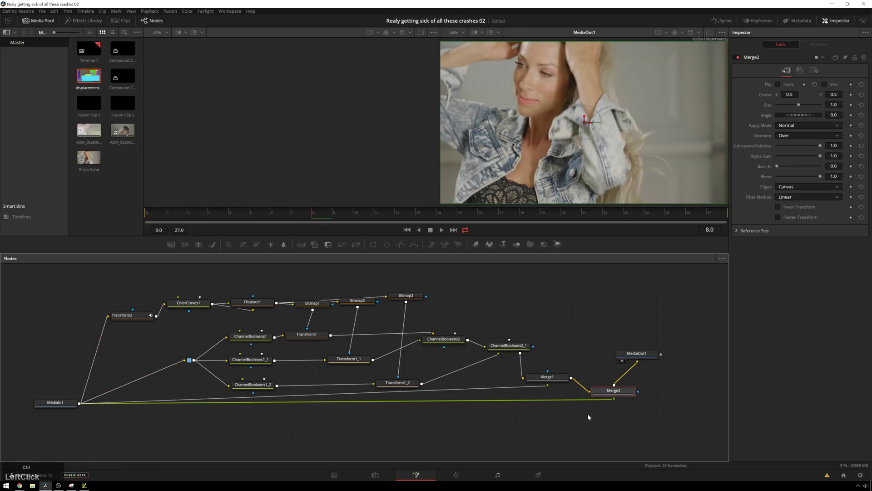
key(ctrl+t)
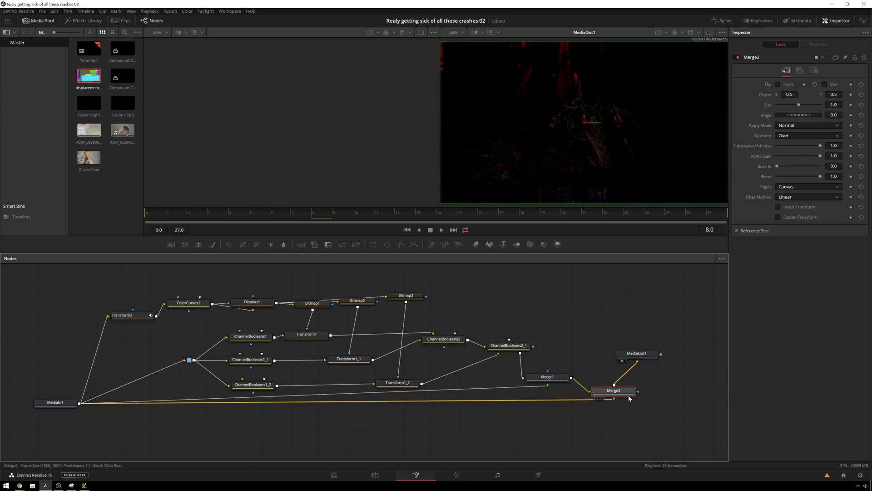
click(809, 125)
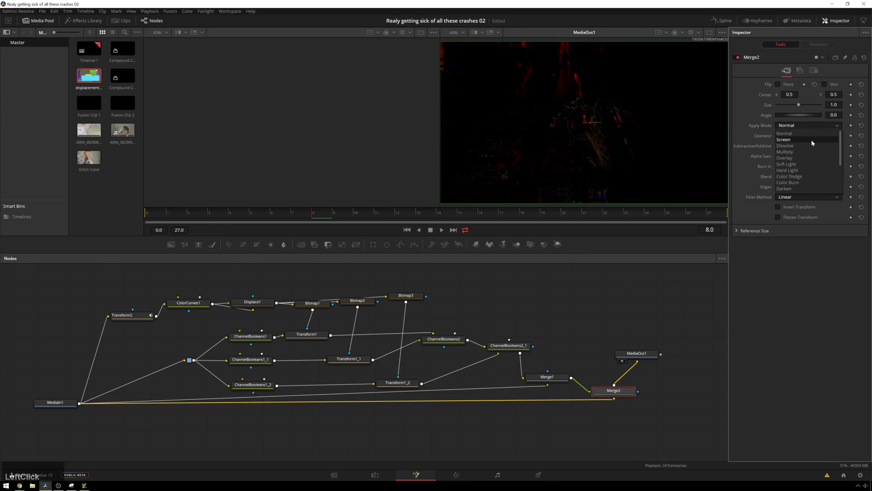
click(811, 140)
key(space)
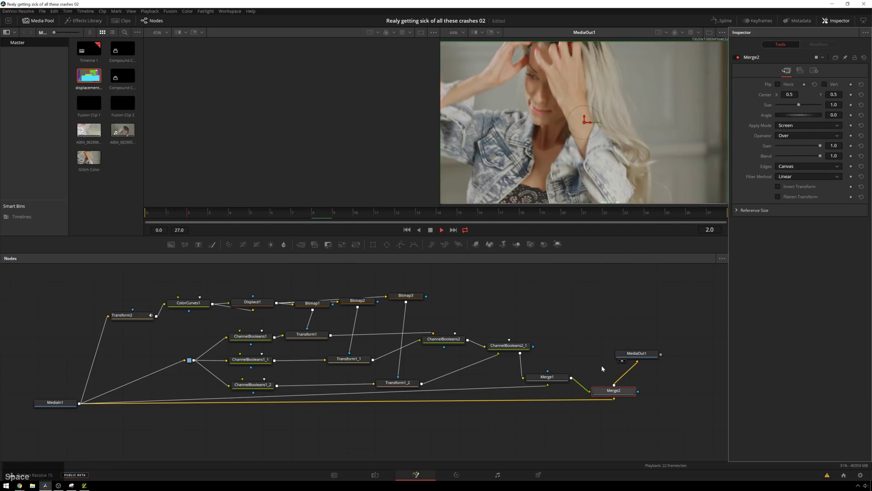
- Move Merge2 aside to make room and insert a Color Curves node between Merge1 and Merge2
drag(611, 392, 643, 385)
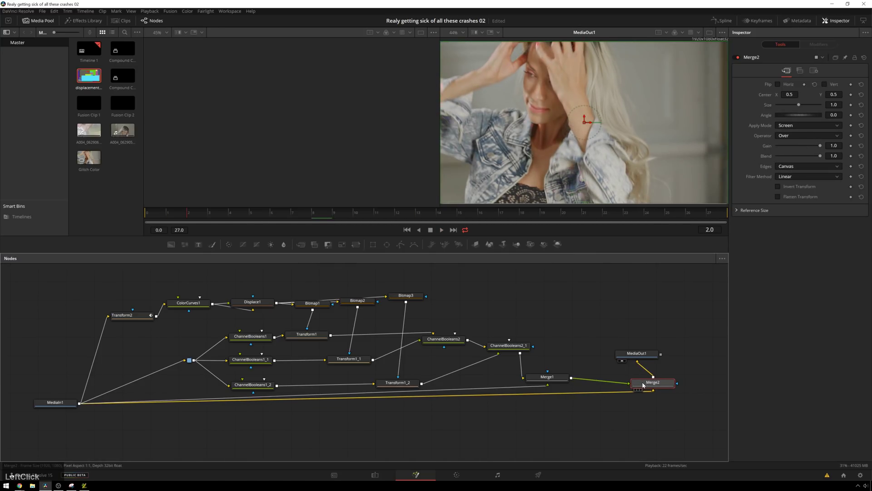
click(547, 377)
key(shift+space)
text(mer)
text(curv)
key(Return)
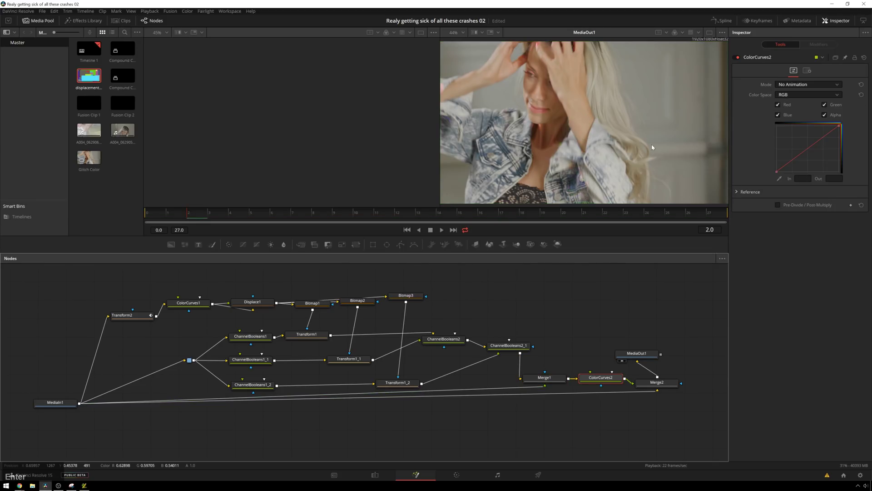
- Raise the midtones of ColorCurves2 with a curve point at about 0.43 in and 0.69 out, and play the composition
click(809, 149)
drag(809, 152, 804, 141)
key(space)
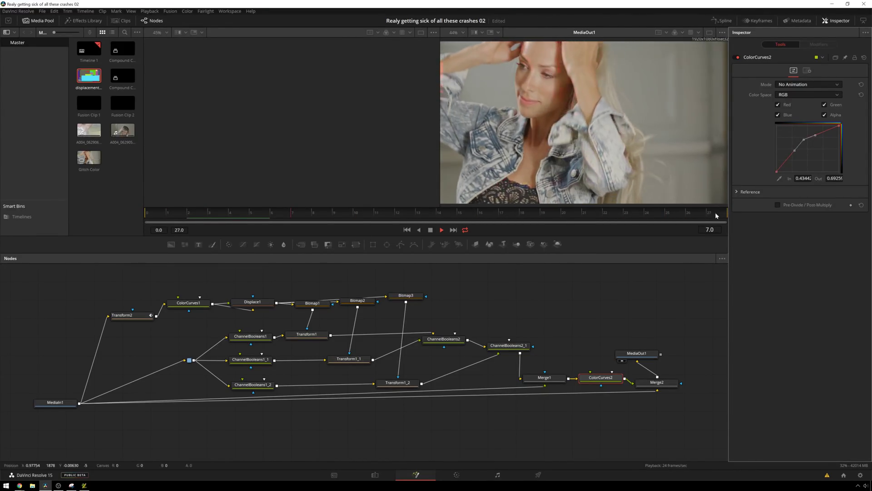
key(space)
- Soften the slope of ColorCurves1 by moving its lower point to about 0.37 in and 0.03 out, and play the composition
click(191, 303)
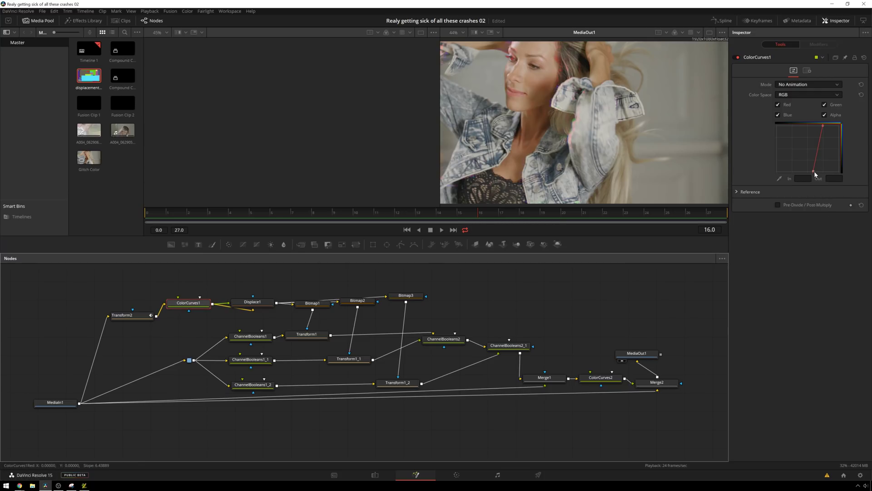
drag(815, 174, 800, 173)
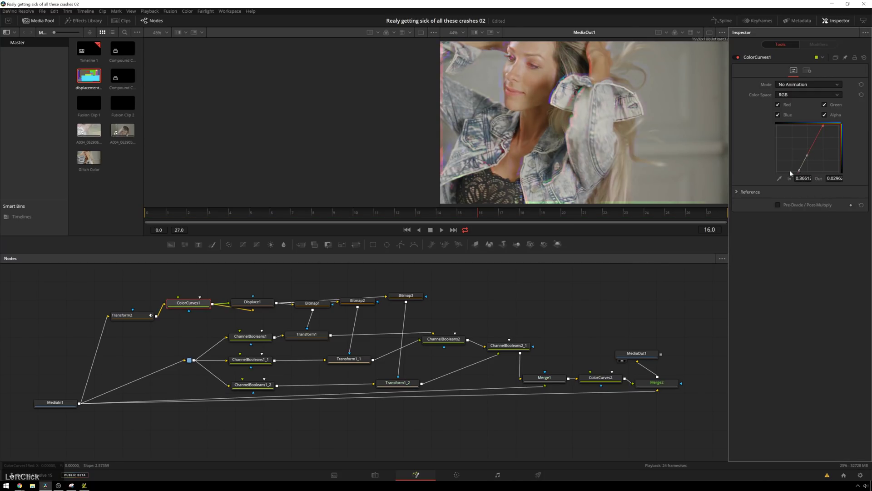
key(space)
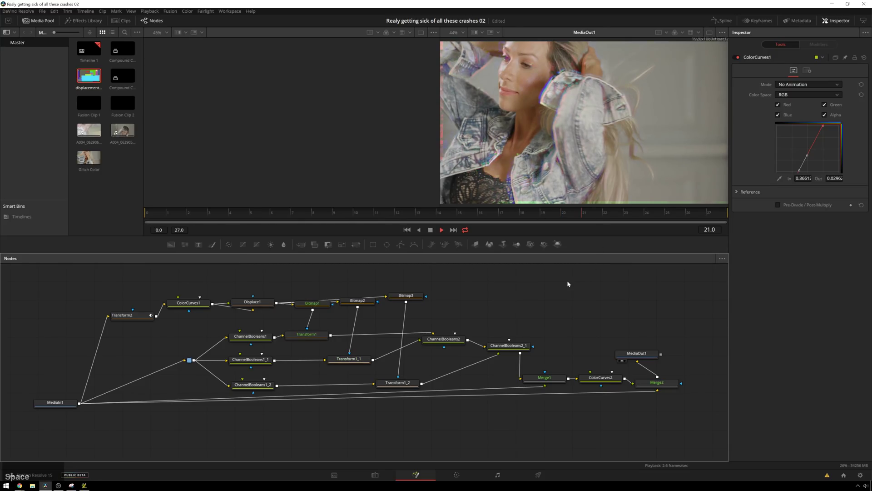
key(space)
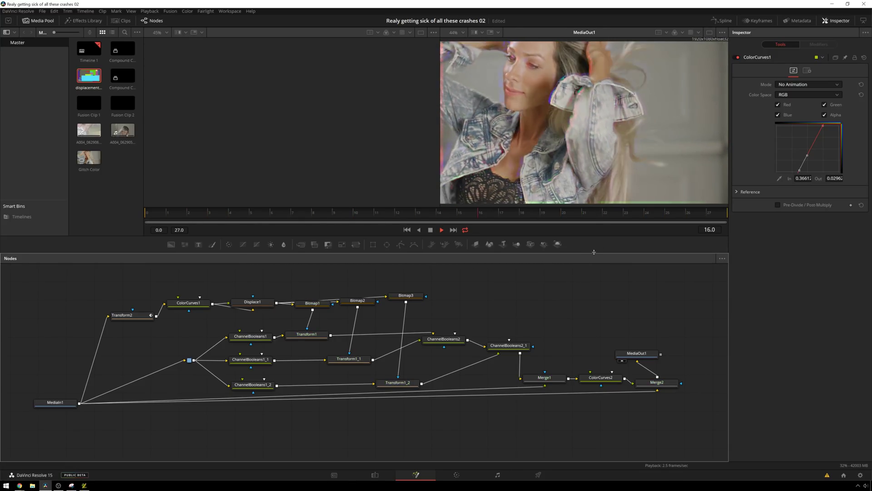
key(space)
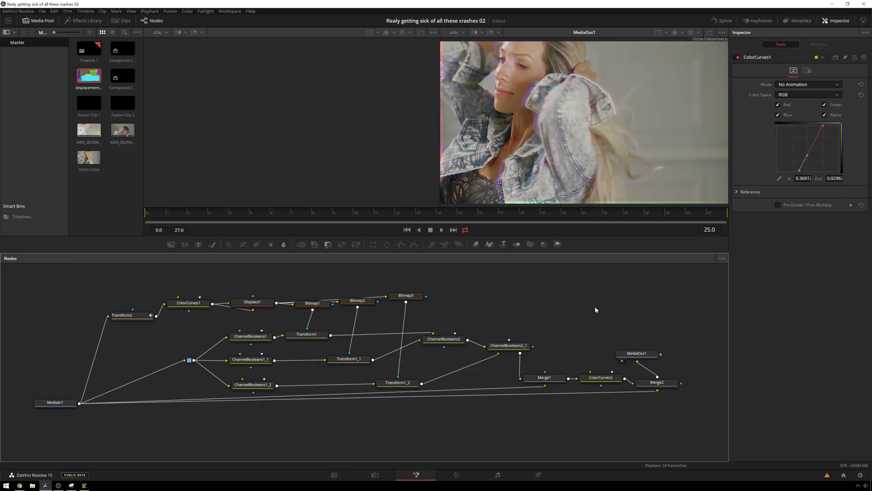
- Tidy the end of the node graph by placing MediaOut1 to the right of Merge2
drag(641, 355, 697, 366)
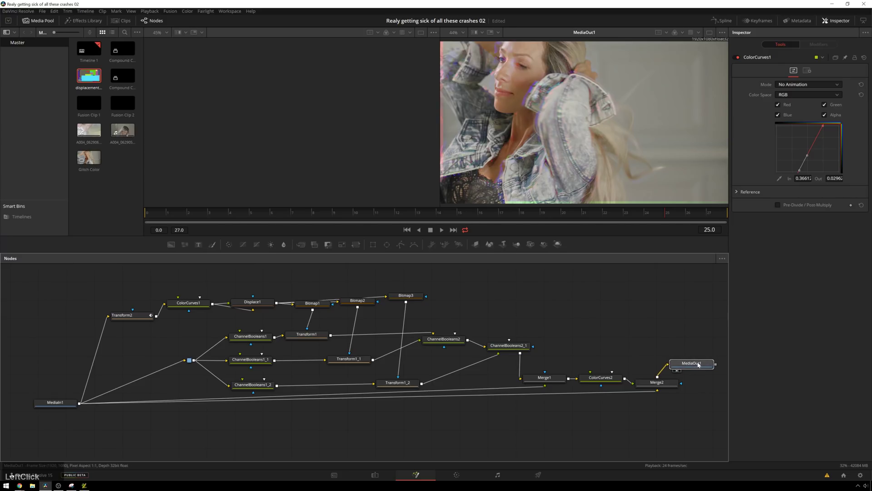
click(229, 430)
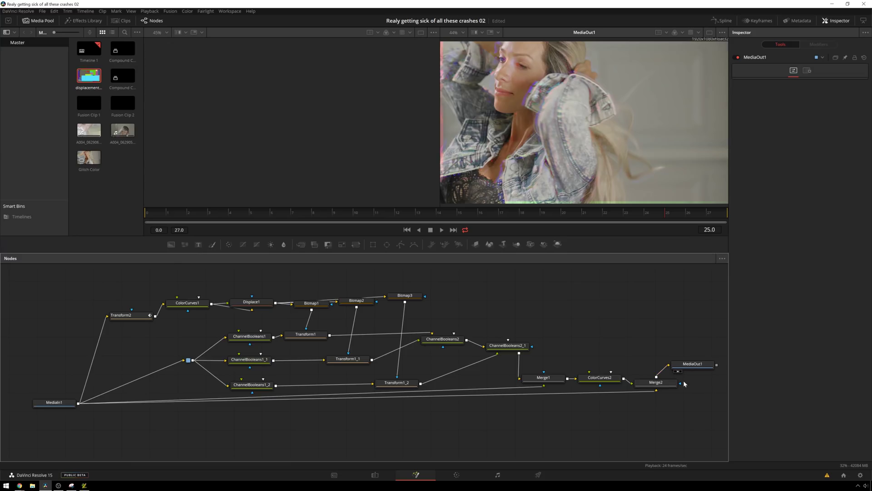
drag(682, 400, 597, 393)
drag(611, 364, 645, 357)
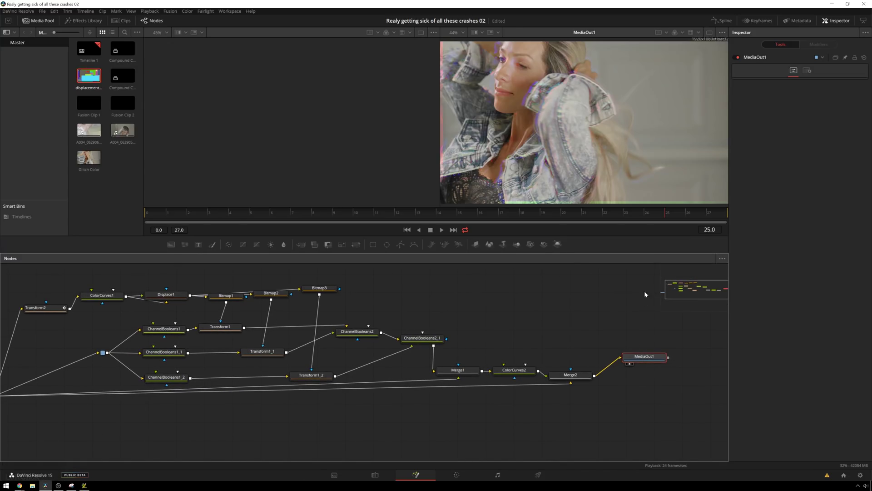
click(557, 305)
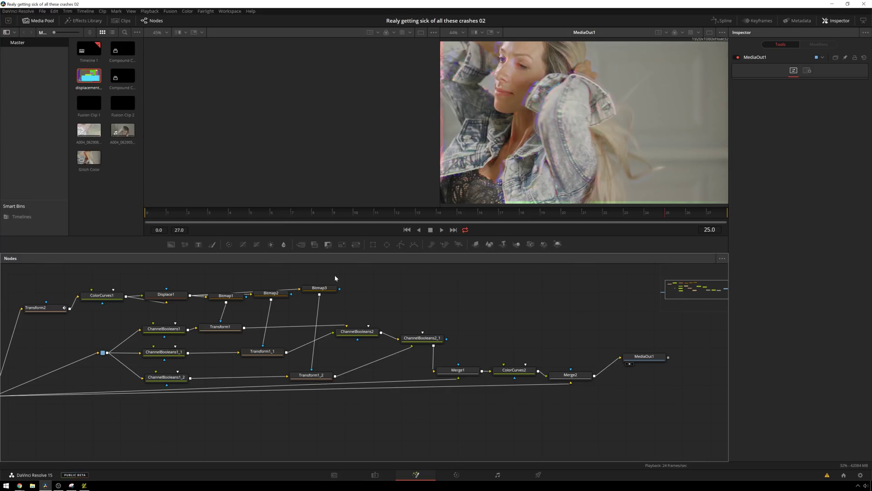
- Line up the Bitmap2 and Bitmap3 nodes in a row with Displace1 and Bitmap1
drag(322, 284, 324, 277)
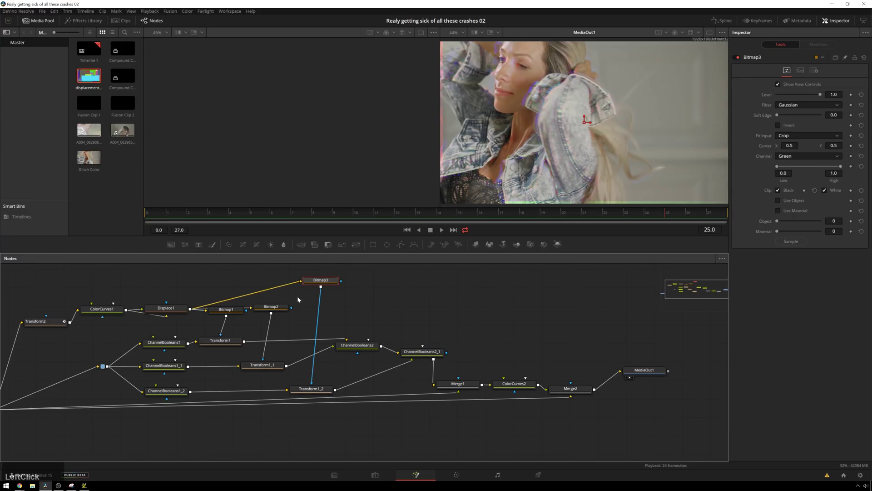
drag(274, 312, 280, 313)
drag(315, 282, 316, 309)
click(414, 302)
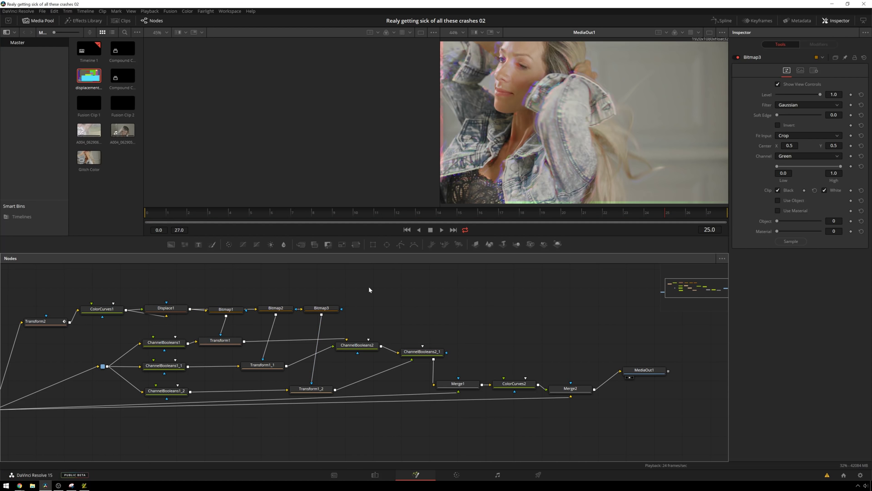